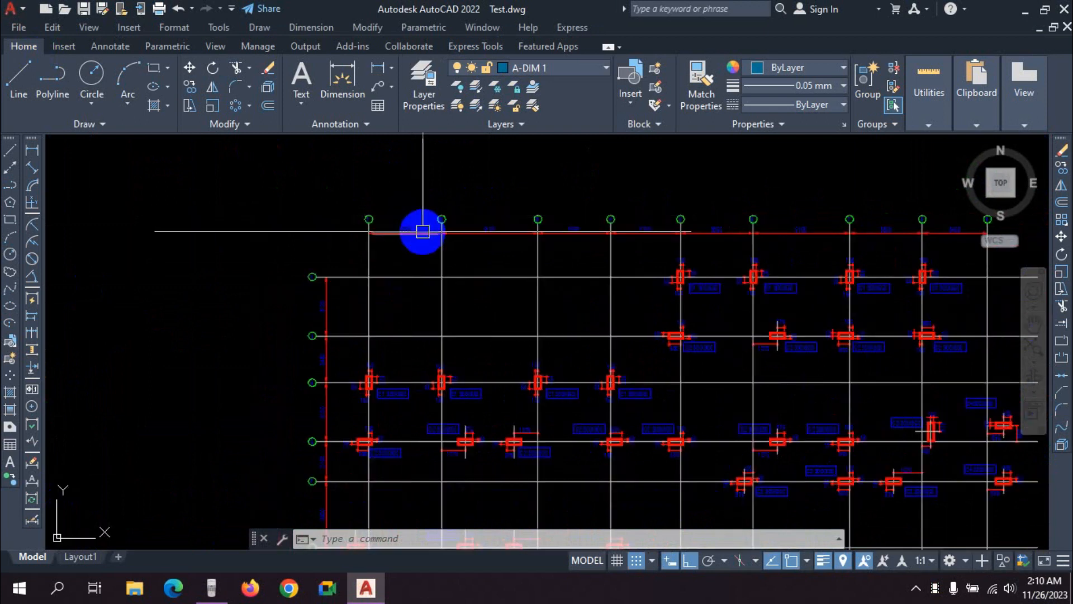
- Examine the dimension between grid lines 1 and 2 along the upper edge of the column layout plan
{"action": "middle_click_drag", "start_coordinate": [374, 243], "coordinate": [339, 248]}
{"action": "scroll", "coordinate": [371, 234], "scroll_direction": "up", "scroll_amount": 5}
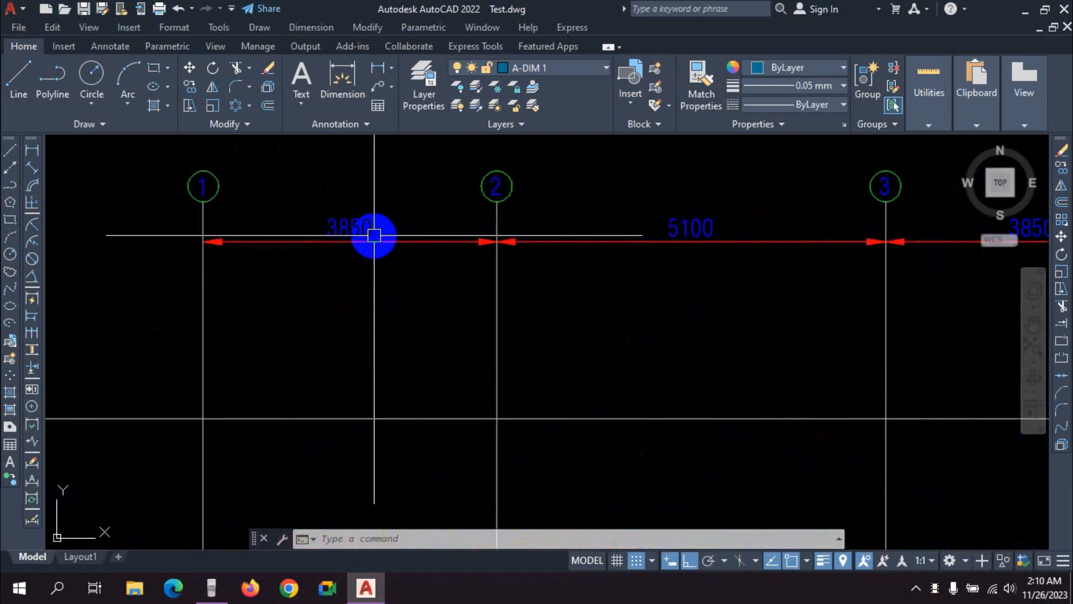
{"action": "scroll", "coordinate": [374, 235], "scroll_direction": "down", "scroll_amount": 3}
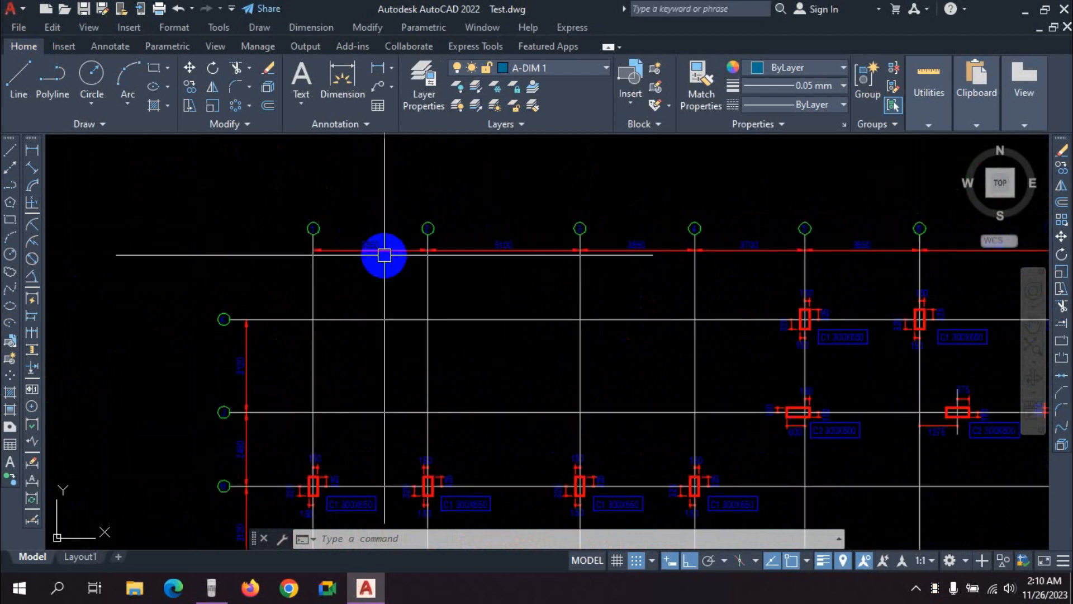
{"action": "middle_click_drag", "start_coordinate": [386, 255], "coordinate": [352, 251]}
{"action": "scroll", "coordinate": [343, 245], "scroll_direction": "up", "scroll_amount": 5}
{"action": "scroll", "coordinate": [304, 211], "scroll_direction": "down", "scroll_amount": 5}
{"action": "scroll", "coordinate": [304, 210], "scroll_direction": "up", "scroll_amount": 7}
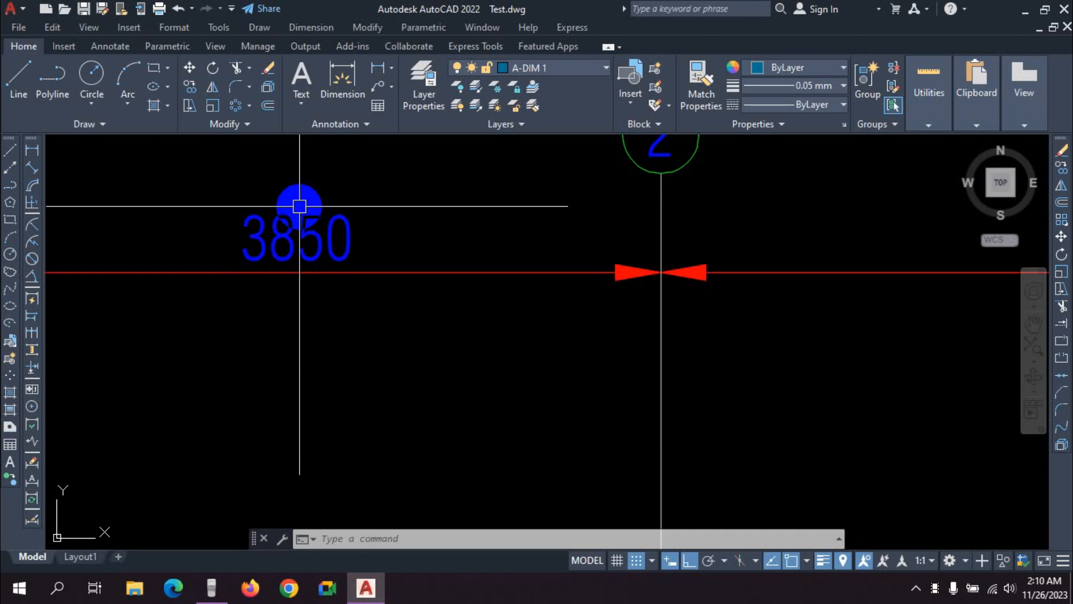
{"action": "scroll", "coordinate": [331, 266], "scroll_direction": "down", "scroll_amount": 5}
{"action": "scroll", "coordinate": [324, 243], "scroll_direction": "up", "scroll_amount": 5}
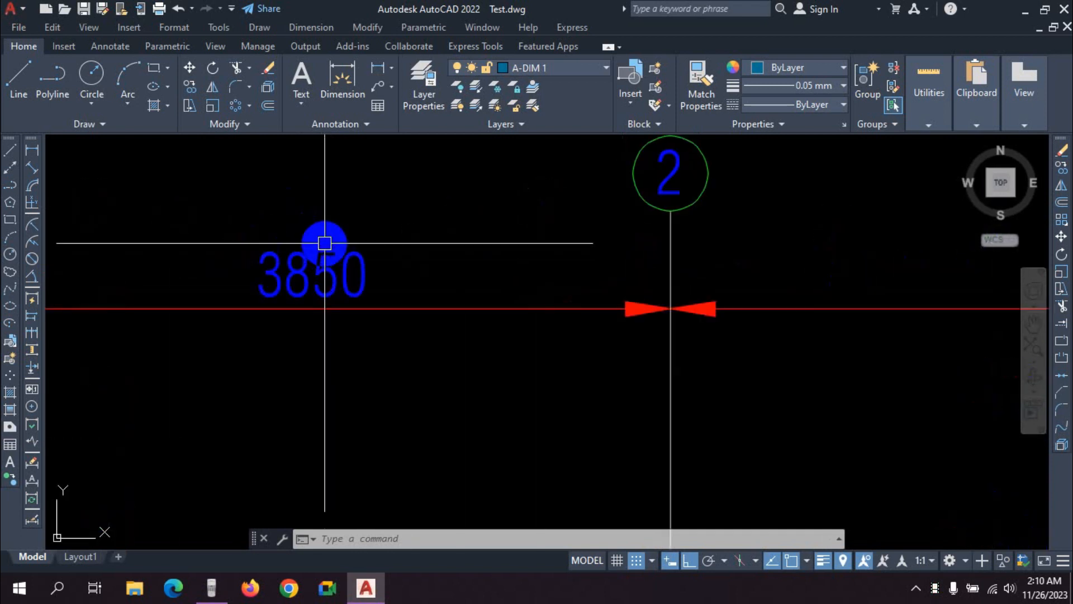
{"action": "scroll", "coordinate": [313, 257], "scroll_direction": "down", "scroll_amount": 4}
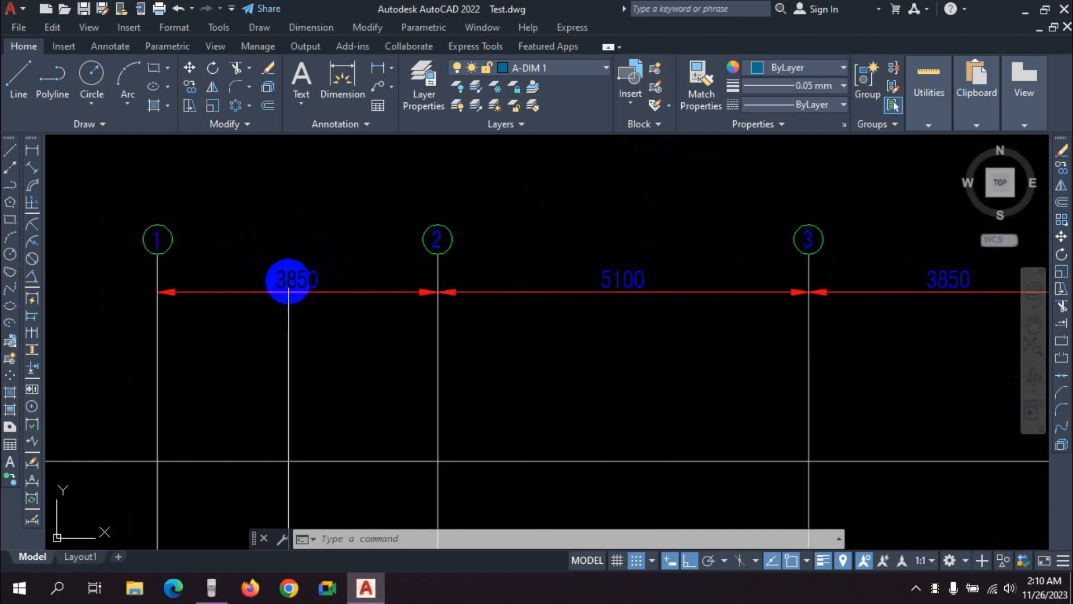
{"action": "scroll", "coordinate": [386, 301], "scroll_direction": "up", "scroll_amount": 2}
{"action": "scroll", "coordinate": [383, 338], "scroll_direction": "down", "scroll_amount": 5}
{"action": "scroll", "coordinate": [383, 336], "scroll_direction": "up", "scroll_amount": 5}
{"action": "scroll", "coordinate": [302, 292], "scroll_direction": "down", "scroll_amount": 5}
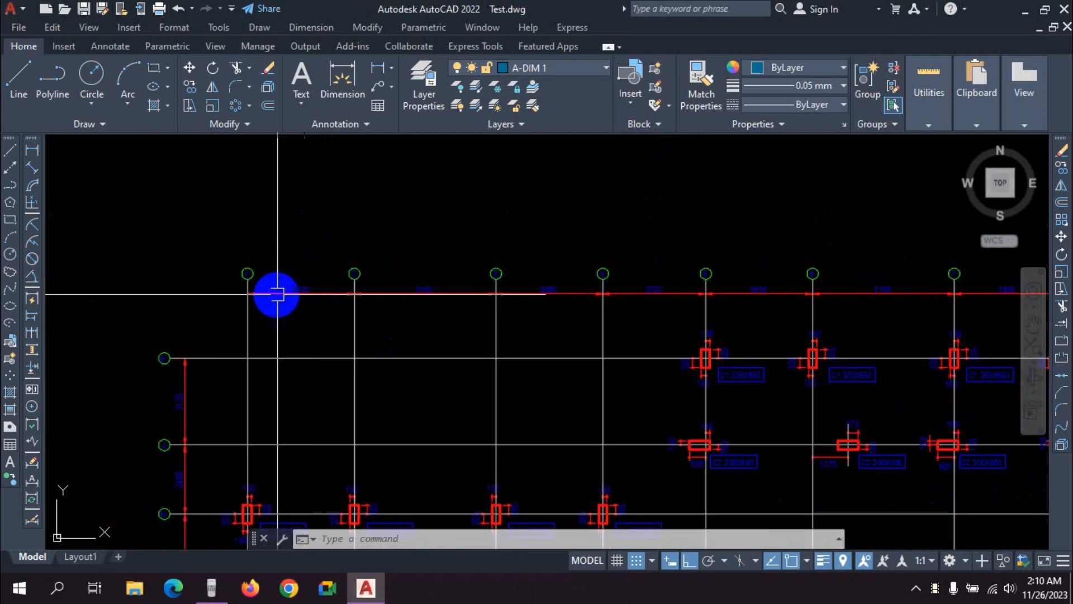
{"action": "scroll", "coordinate": [342, 292], "scroll_direction": "up", "scroll_amount": 4}
{"action": "scroll", "coordinate": [249, 263], "scroll_direction": "down", "scroll_amount": 4}
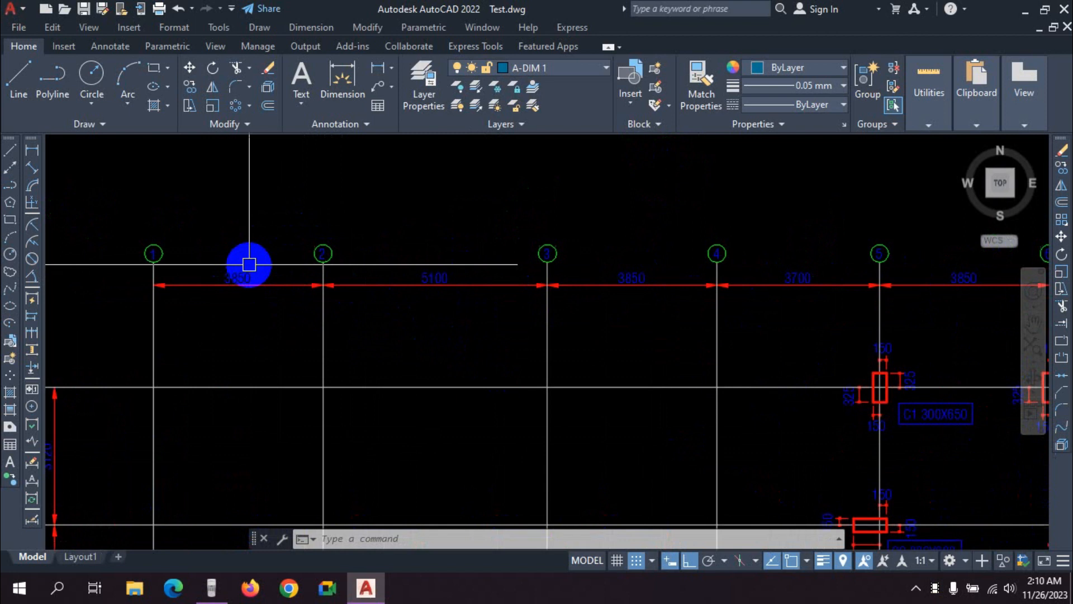
{"action": "middle_click_drag", "start_coordinate": [246, 292], "coordinate": [267, 284]}
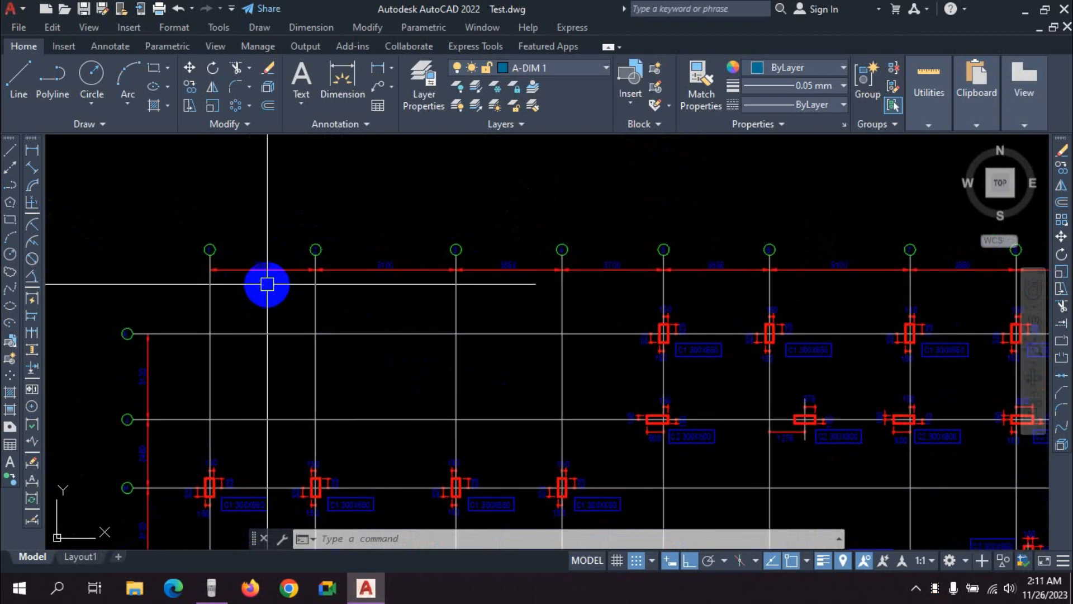
{"action": "scroll", "coordinate": [331, 262], "scroll_direction": "up", "scroll_amount": 5}
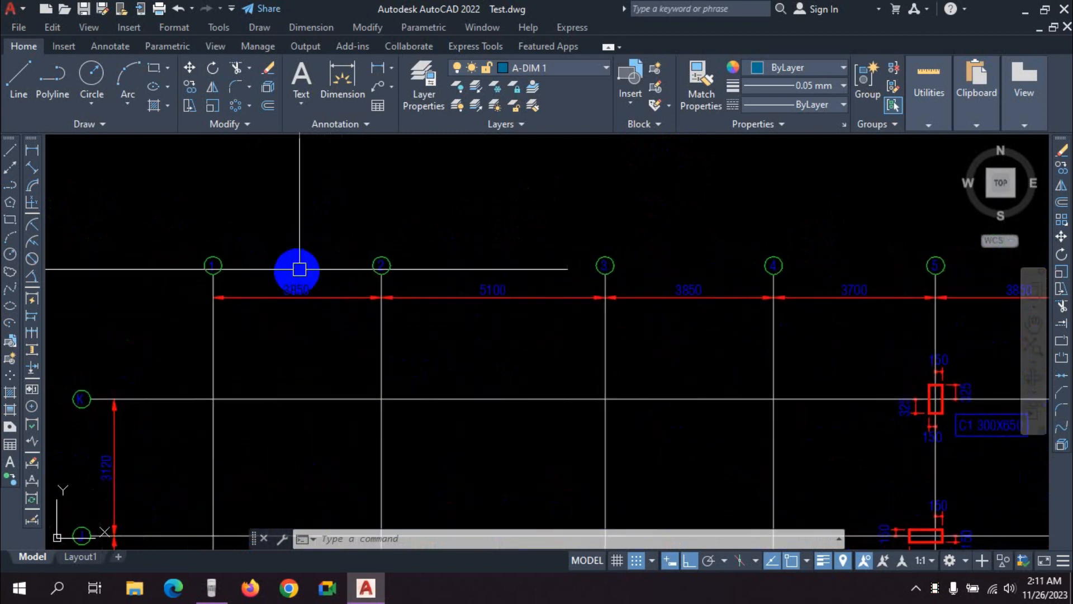
{"action": "scroll", "coordinate": [326, 281], "scroll_direction": "up", "scroll_amount": 4}
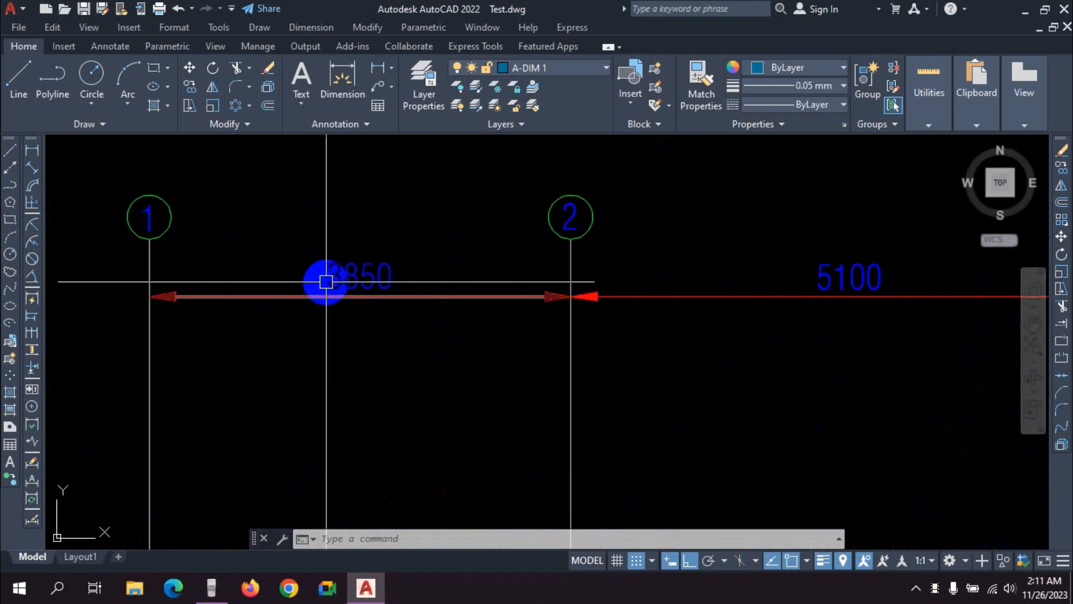
{"action": "scroll", "coordinate": [398, 219], "scroll_direction": "down", "scroll_amount": 4}
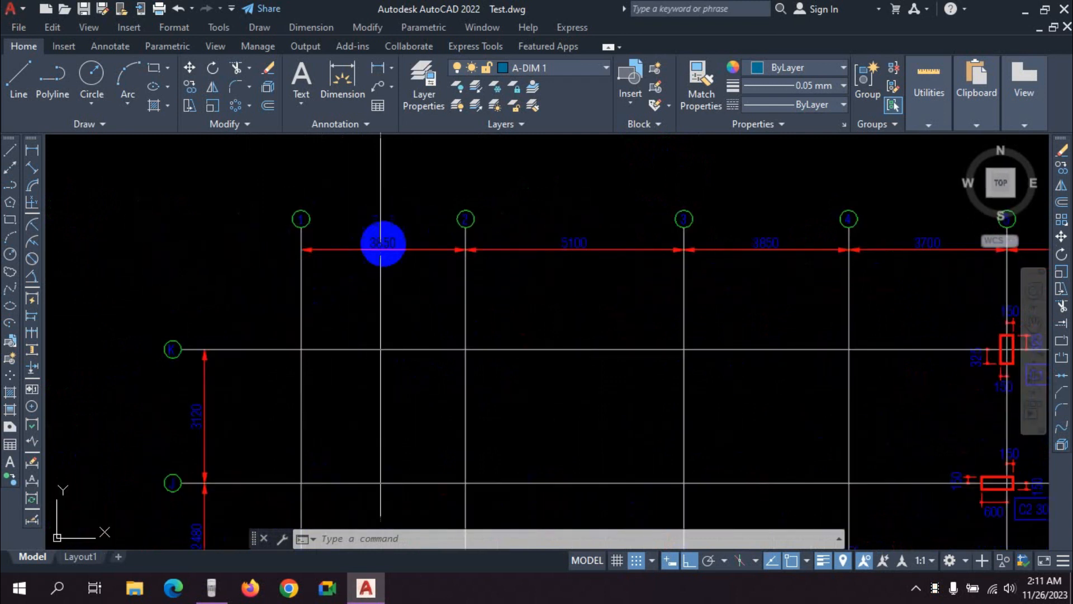
{"action": "scroll", "coordinate": [404, 243], "scroll_direction": "up", "scroll_amount": 5}
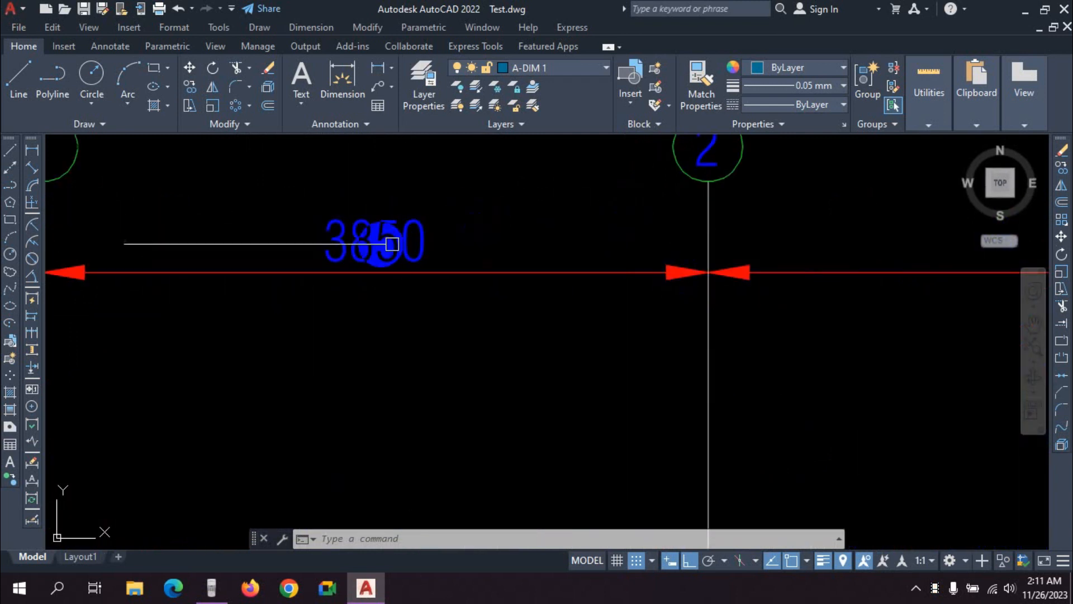
{"action": "scroll", "coordinate": [386, 251], "scroll_direction": "down", "scroll_amount": 3}
{"action": "scroll", "coordinate": [391, 254], "scroll_direction": "up", "scroll_amount": 4}
{"action": "scroll", "coordinate": [391, 255], "scroll_direction": "down", "scroll_amount": 3}
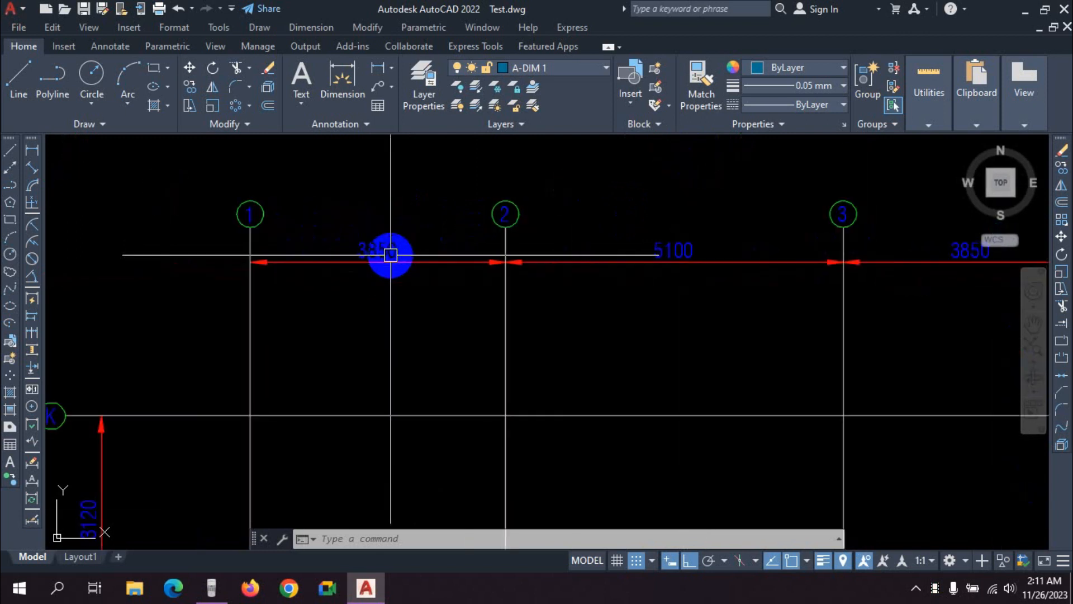
{"action": "scroll", "coordinate": [390, 255], "scroll_direction": "up", "scroll_amount": 3}
{"action": "scroll", "coordinate": [390, 255], "scroll_direction": "down", "scroll_amount": 2}
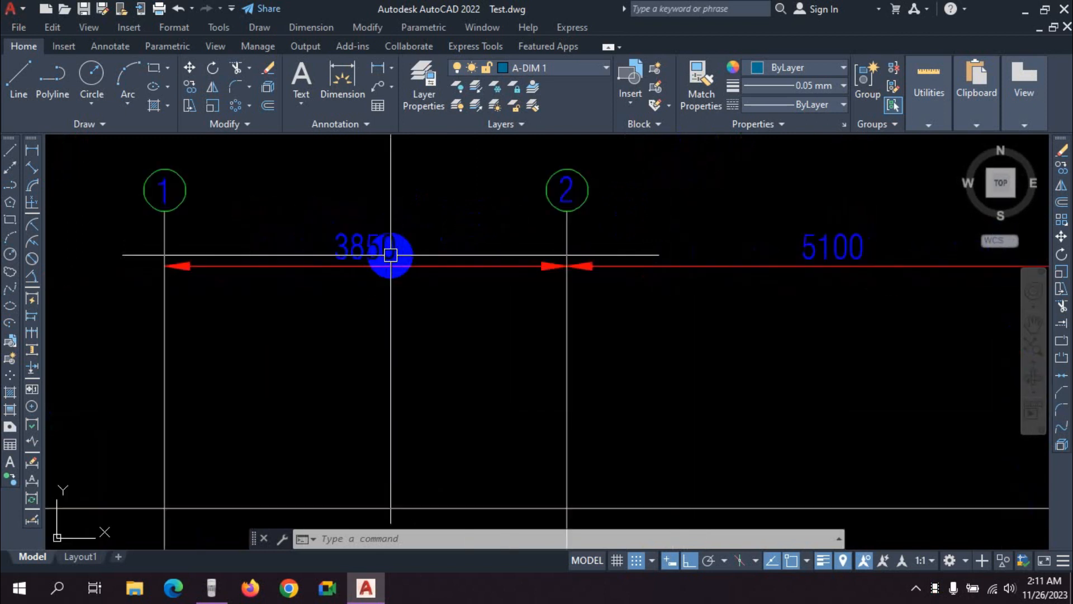
{"action": "scroll", "coordinate": [391, 255], "scroll_direction": "down", "scroll_amount": 2}
{"action": "scroll", "coordinate": [389, 251], "scroll_direction": "up", "scroll_amount": 4}
{"action": "scroll", "coordinate": [355, 268], "scroll_direction": "down", "scroll_amount": 2}
{"action": "scroll", "coordinate": [368, 284], "scroll_direction": "down", "scroll_amount": 2}
{"action": "scroll", "coordinate": [368, 284], "scroll_direction": "up", "scroll_amount": 2}
{"action": "scroll", "coordinate": [371, 277], "scroll_direction": "down", "scroll_amount": 2}
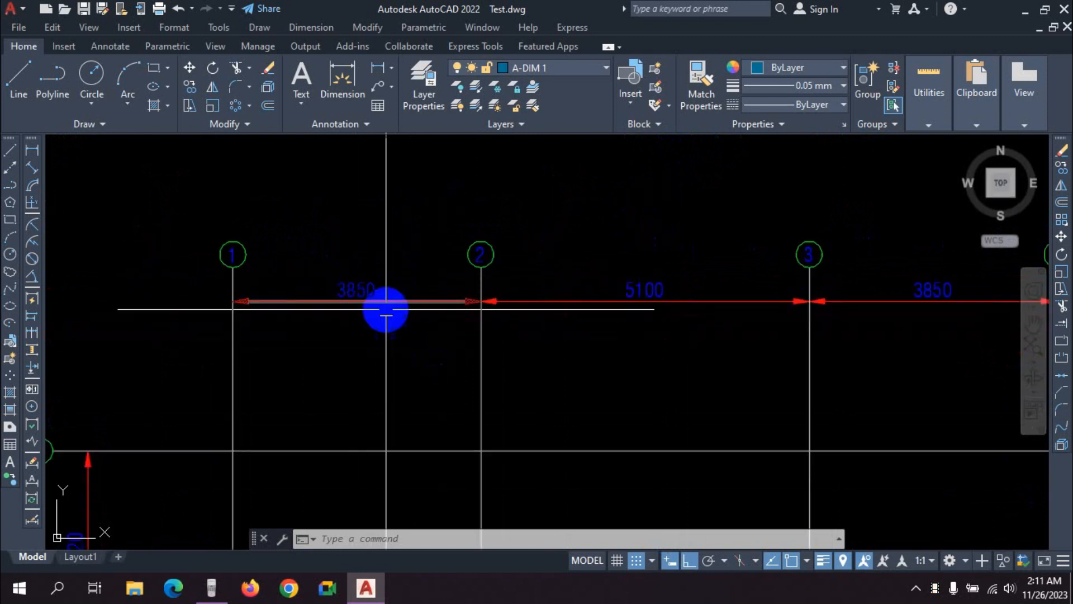
- Inspect the dimension between grid lines 2 and 3 and the overall column grid plan
{"action": "middle_click_drag", "start_coordinate": [664, 293], "coordinate": [621, 280]}
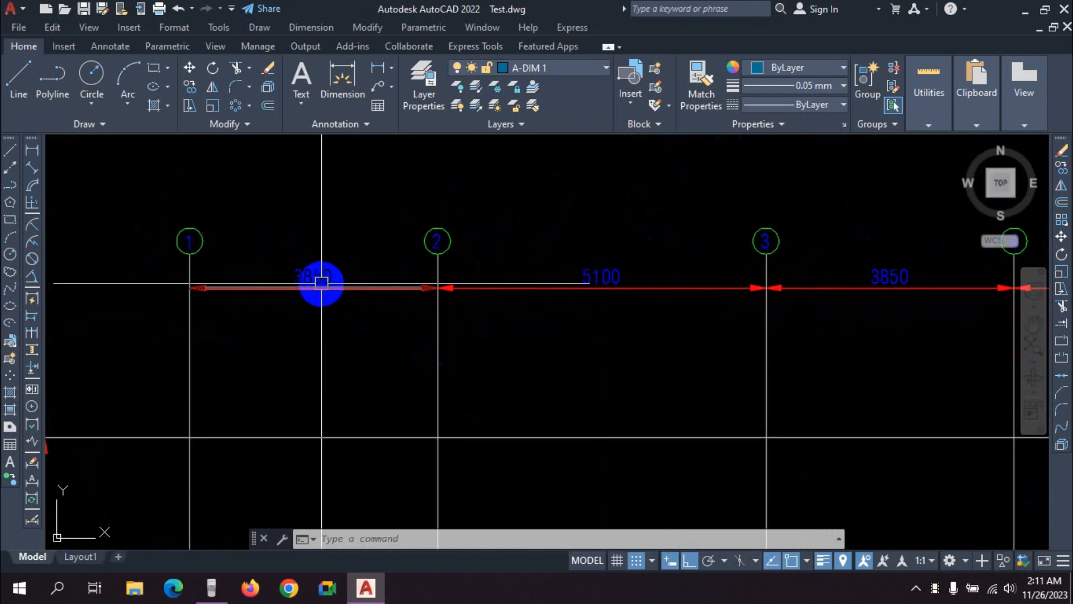
{"action": "scroll", "coordinate": [611, 288], "scroll_direction": "up", "scroll_amount": 2}
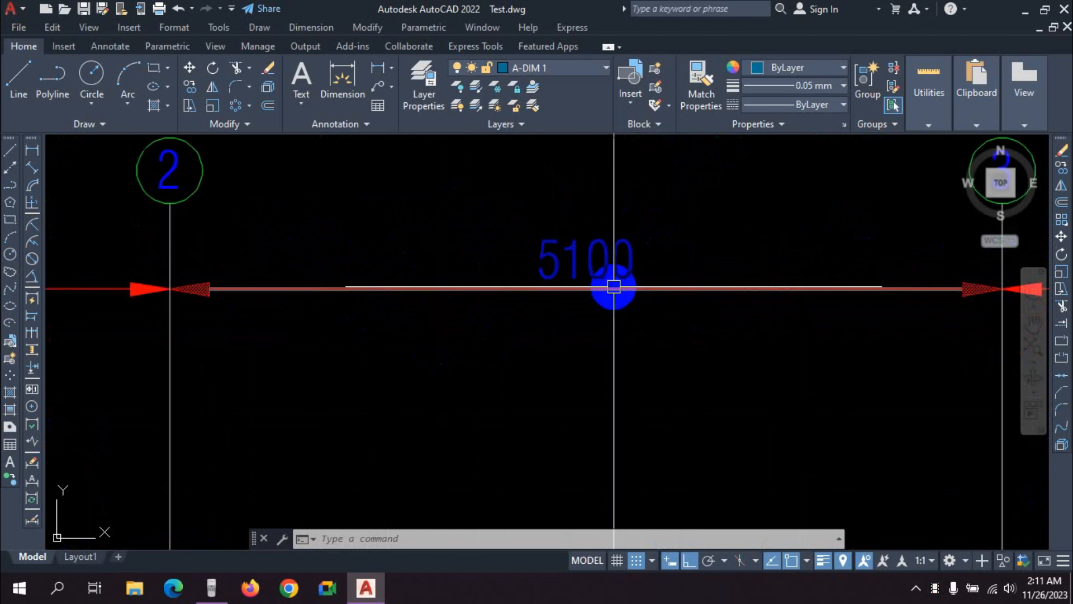
{"action": "scroll", "coordinate": [613, 287], "scroll_direction": "down", "scroll_amount": 3}
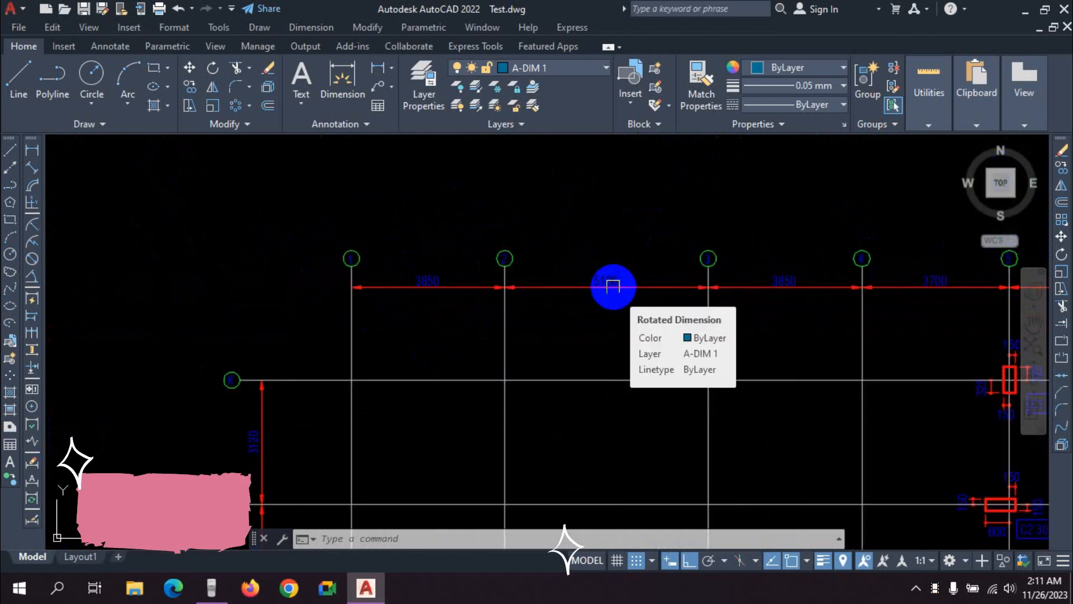
{"action": "scroll", "coordinate": [426, 304], "scroll_direction": "down", "scroll_amount": 2}
{"action": "scroll", "coordinate": [921, 399], "scroll_direction": "down", "scroll_amount": 2}
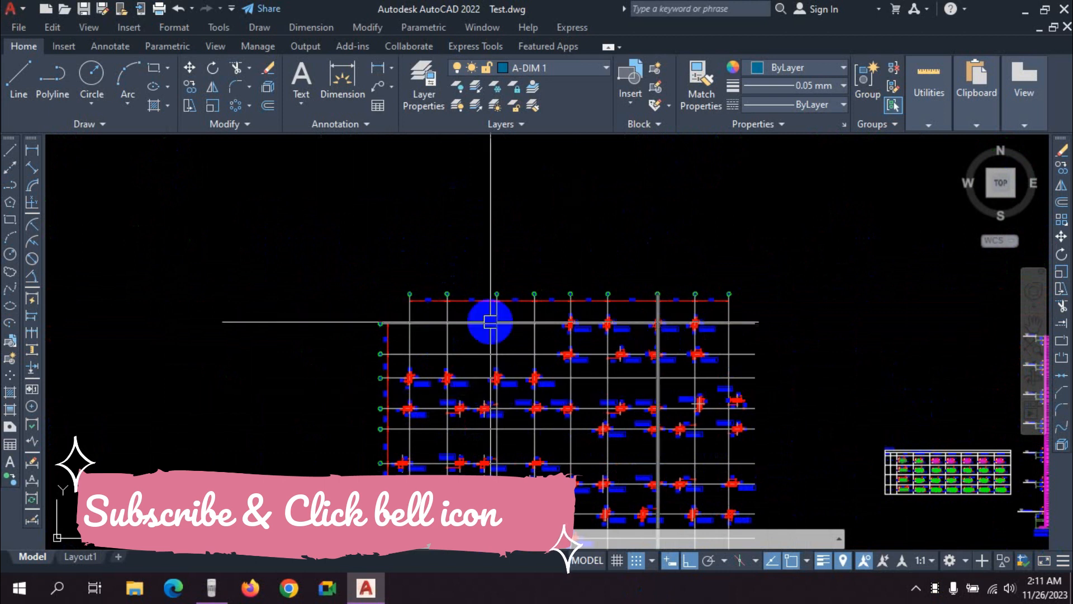
{"action": "scroll", "coordinate": [438, 302], "scroll_direction": "up", "scroll_amount": 5}
{"action": "scroll", "coordinate": [376, 278], "scroll_direction": "down", "scroll_amount": 4}
{"action": "scroll", "coordinate": [314, 284], "scroll_direction": "up", "scroll_amount": 3}
{"action": "middle_click_drag", "start_coordinate": [412, 315], "coordinate": [359, 266]}
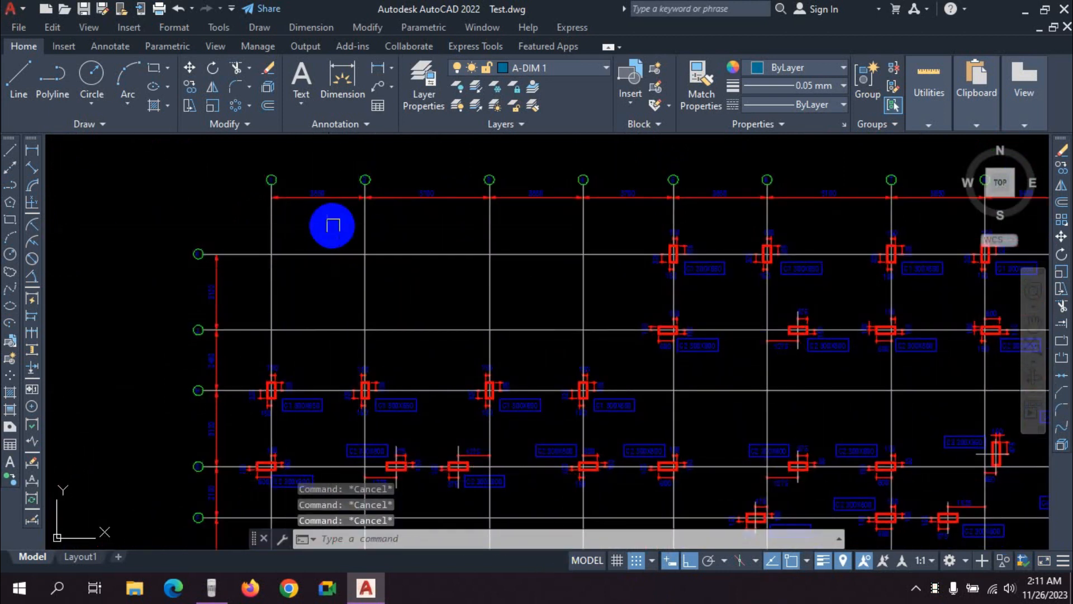
{"action": "middle_click_drag", "start_coordinate": [330, 223], "coordinate": [338, 257]}
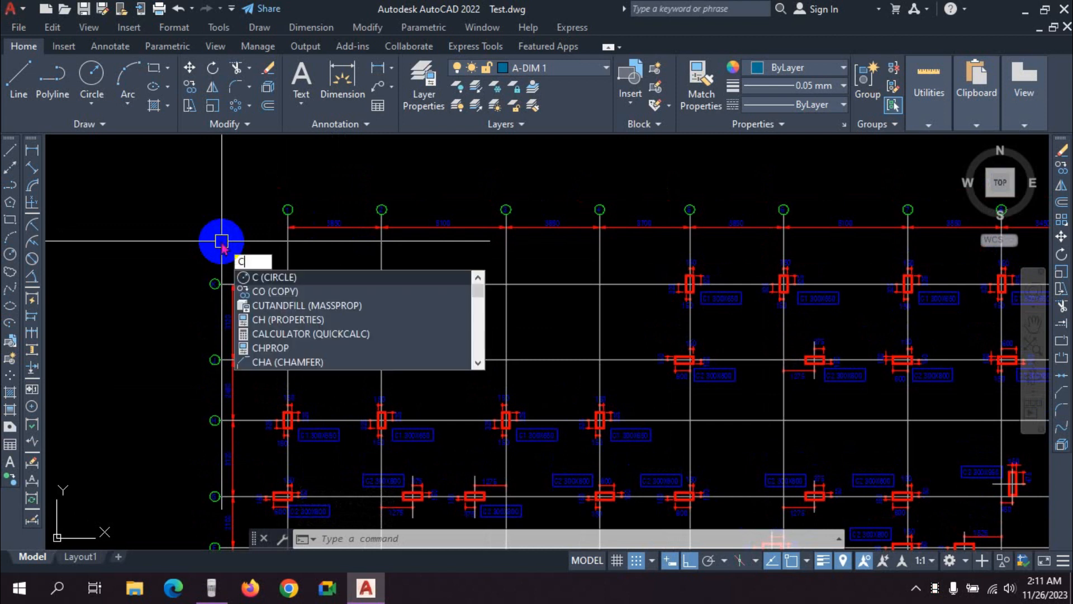
- Open the QuickCalc calculator and set its length conversion from Millimeters to Inches
{"action": "type", "text": "al"}
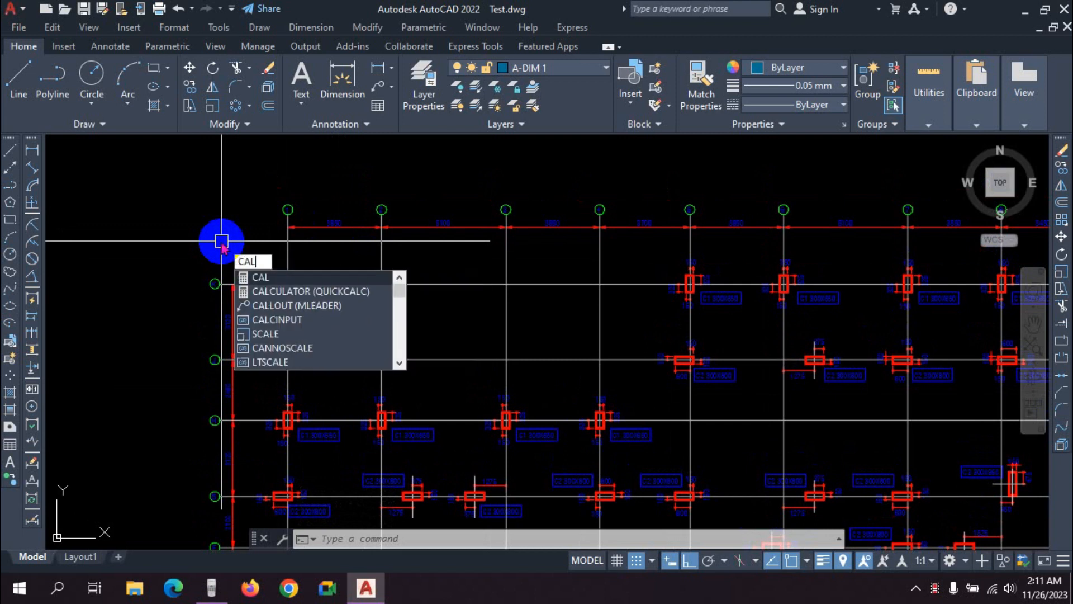
{"action": "left_click", "coordinate": [299, 290]}
{"action": "left_click", "coordinate": [342, 376]}
{"action": "left_click", "coordinate": [343, 390]}
{"action": "left_click", "coordinate": [343, 390]}
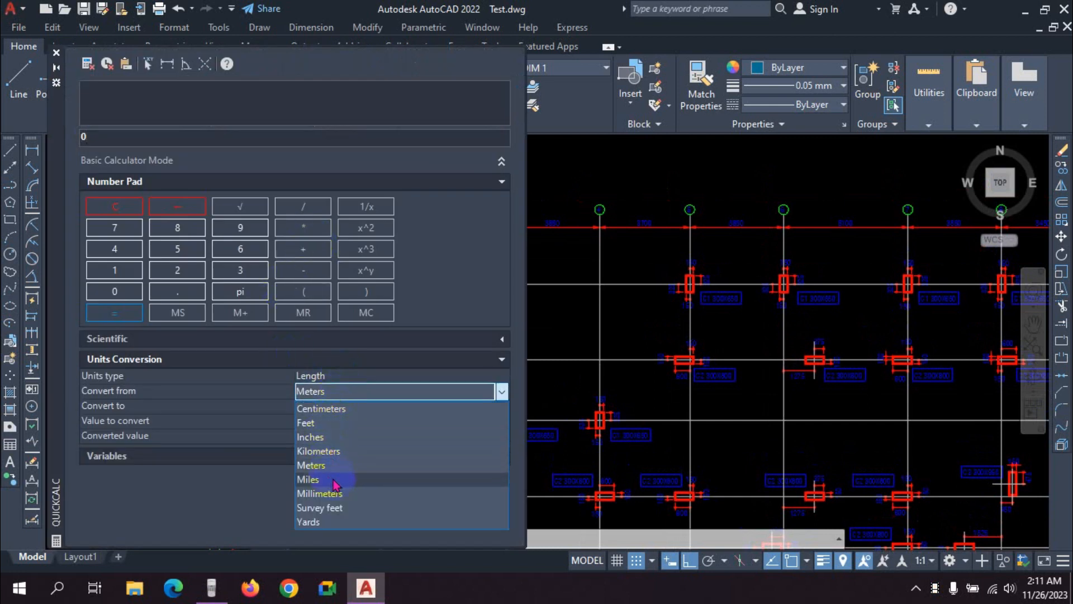
{"action": "left_click", "coordinate": [336, 495]}
{"action": "left_click", "coordinate": [327, 406]}
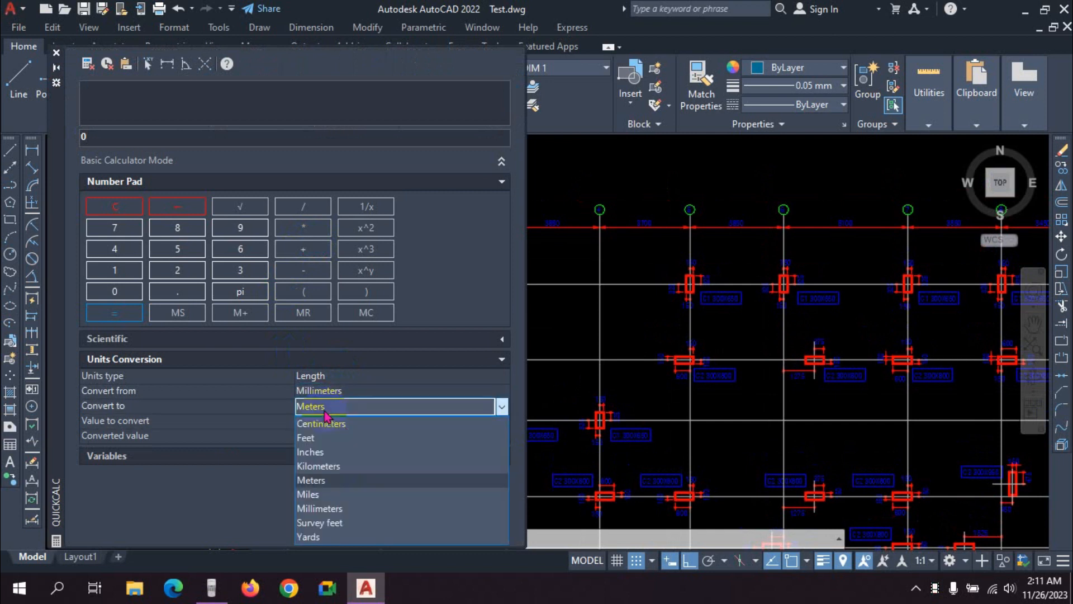
{"action": "left_click", "coordinate": [324, 447]}
- Convert a value of 1, copy the calculated conversion factor, and close the calculator
{"action": "left_click", "coordinate": [323, 421]}
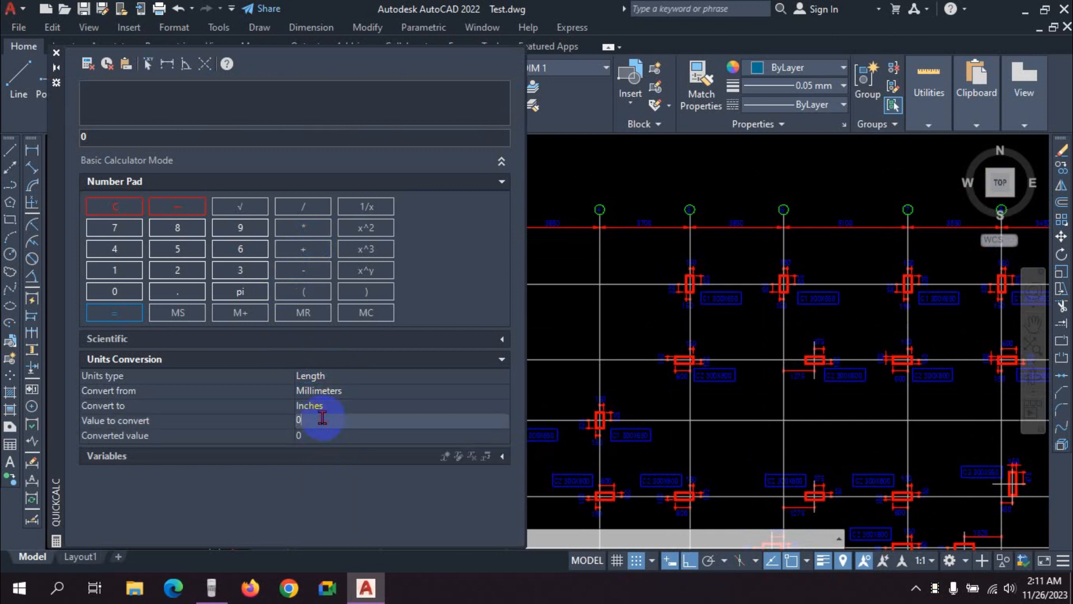
{"action": "type", "text": "1"}
{"action": "key", "text": "Return"}
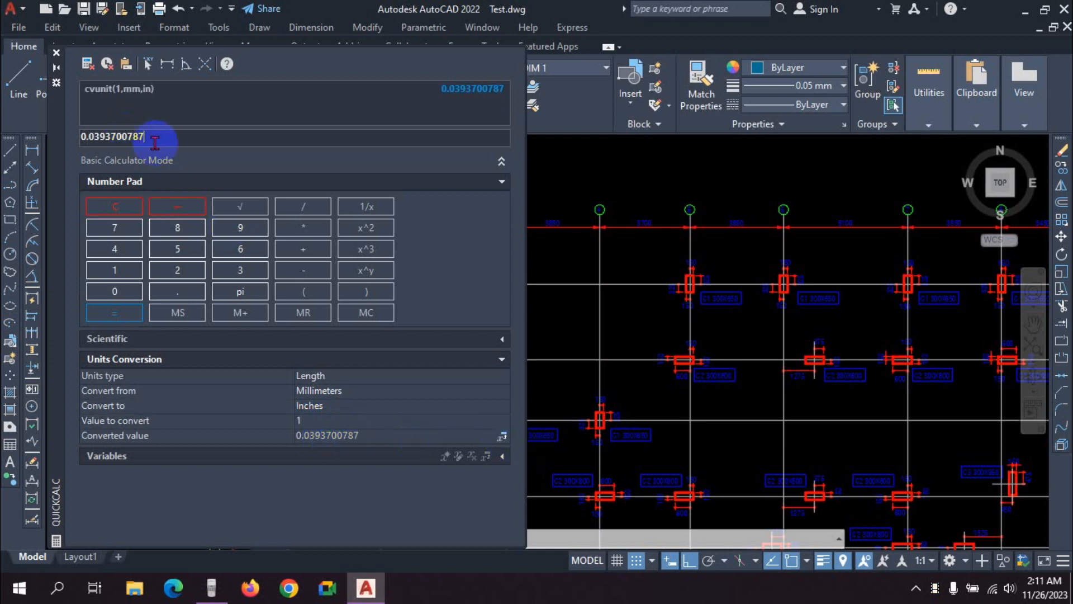
{"action": "right_click", "coordinate": [113, 133]}
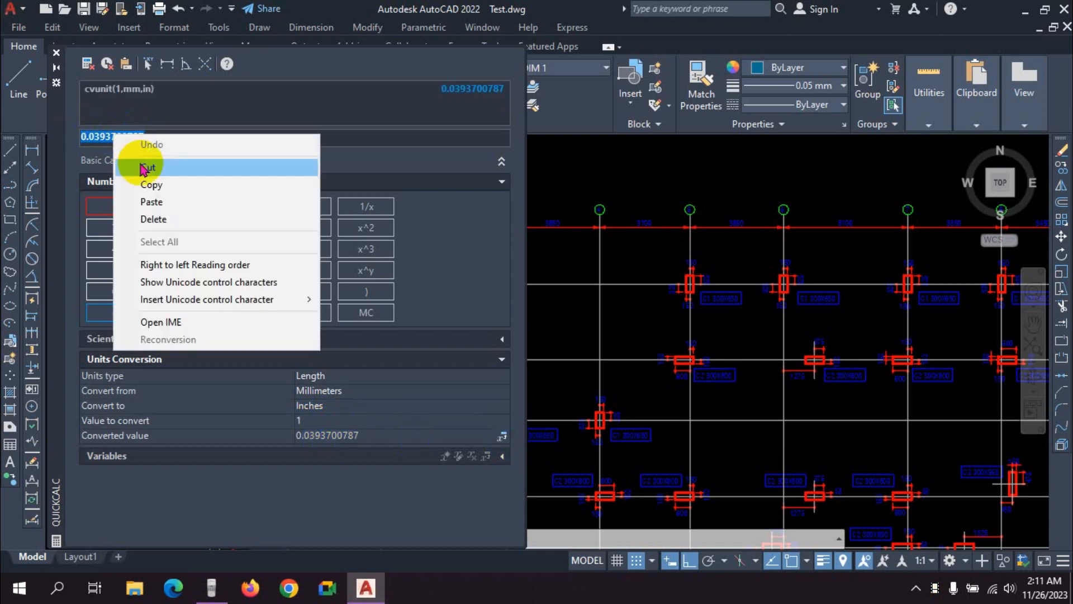
{"action": "left_click", "coordinate": [144, 183]}
{"action": "left_click", "coordinate": [58, 56]}
- Create a new dimension style named "mm to in-ft" based on Standard for all dimensions
{"action": "scroll", "coordinate": [367, 175], "scroll_direction": "down", "scroll_amount": 3}
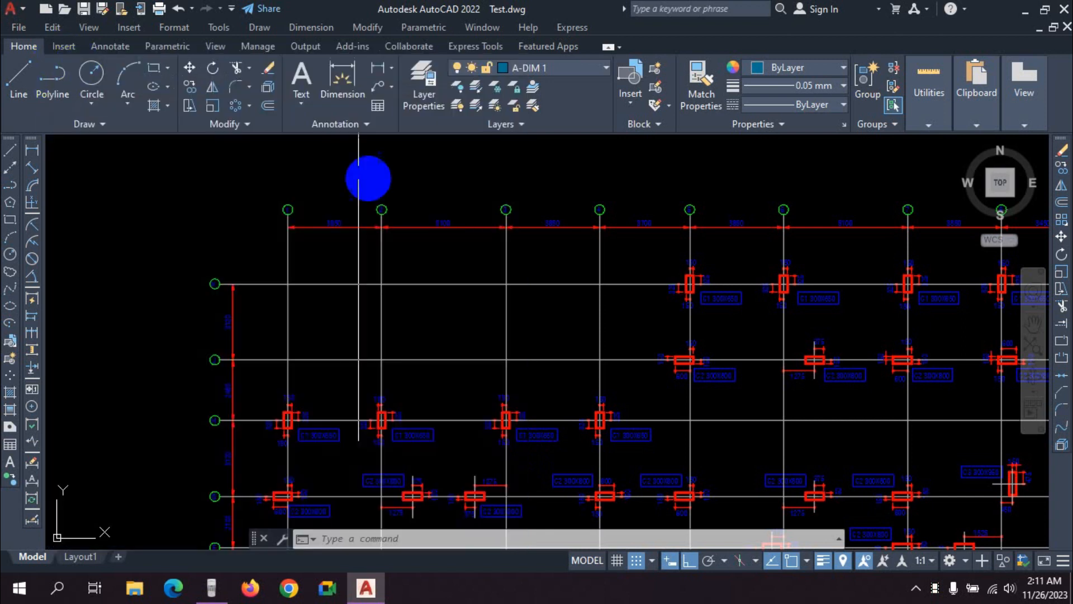
{"action": "scroll", "coordinate": [376, 256], "scroll_direction": "up", "scroll_amount": 2}
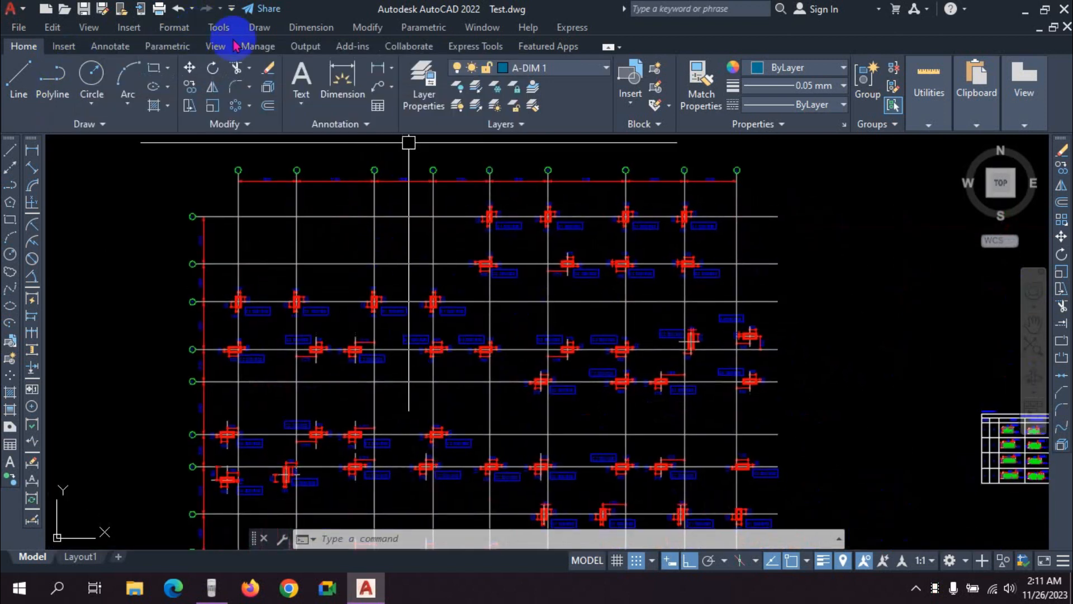
{"action": "left_click", "coordinate": [166, 28]}
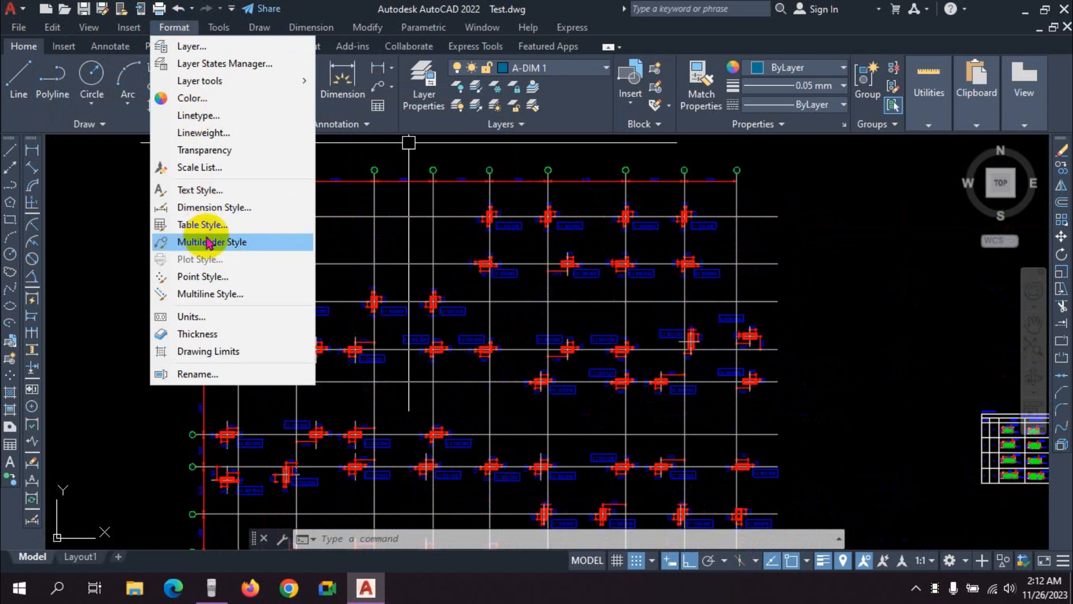
{"action": "left_click", "coordinate": [213, 208]}
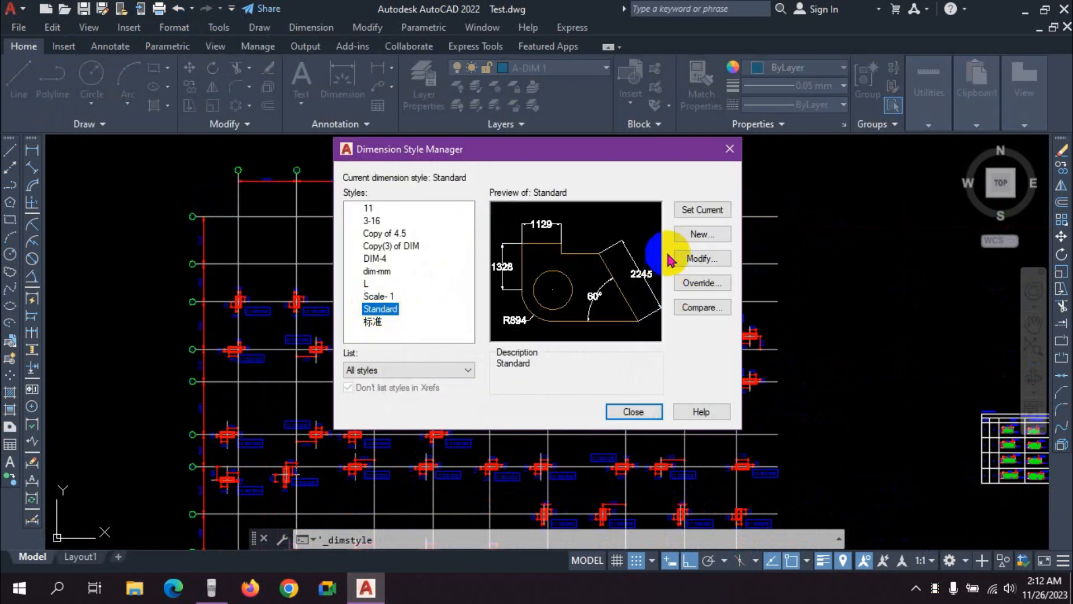
{"action": "left_click", "coordinate": [702, 234]}
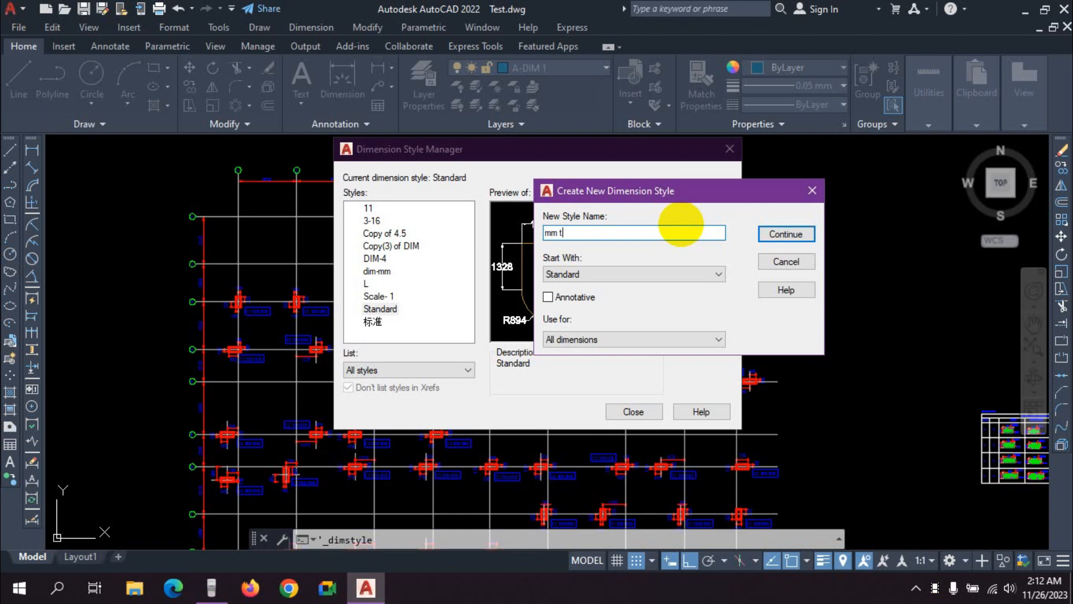
{"action": "type", "text": "mm to inch/"}
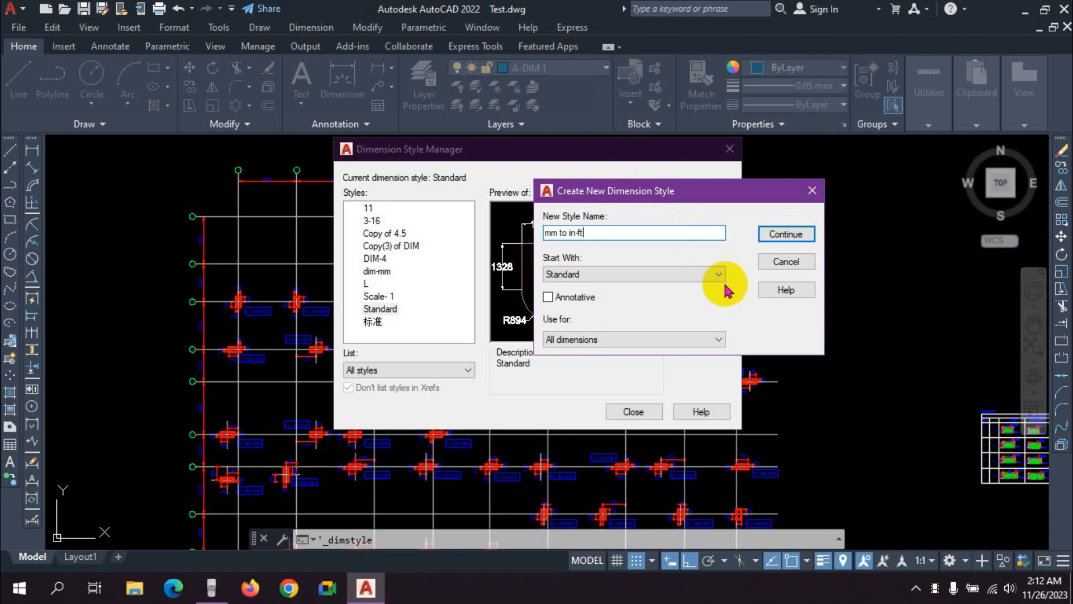
{"action": "left_click", "coordinate": [785, 233]}
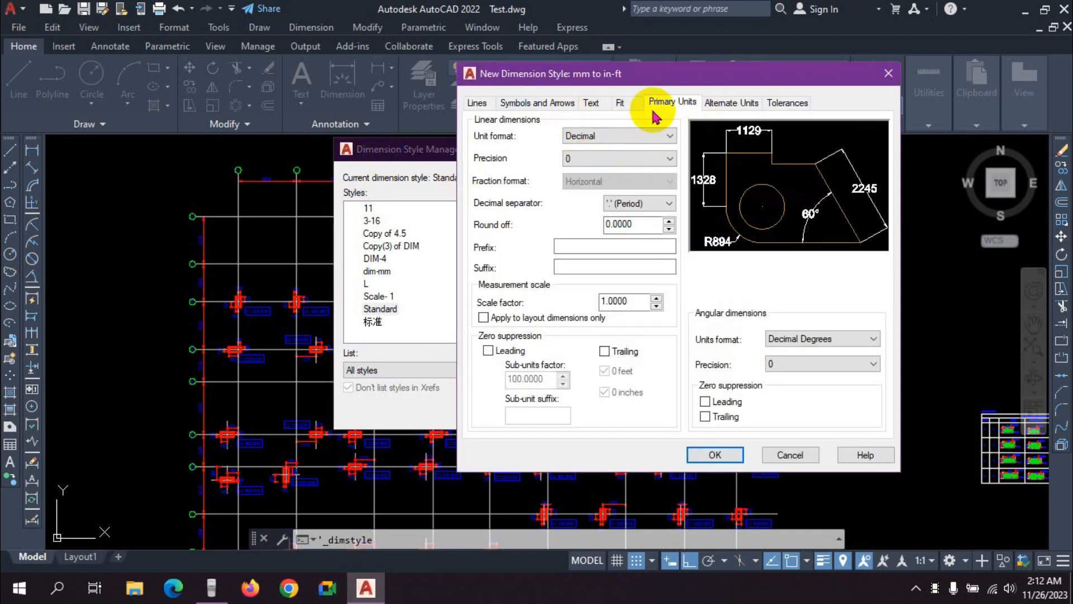
- Set the new dimension style's linear unit format to Architectural and its scale factor to the copied millimetre-to-inch conversion factor, then save the style
{"action": "left_click", "coordinate": [638, 135]}
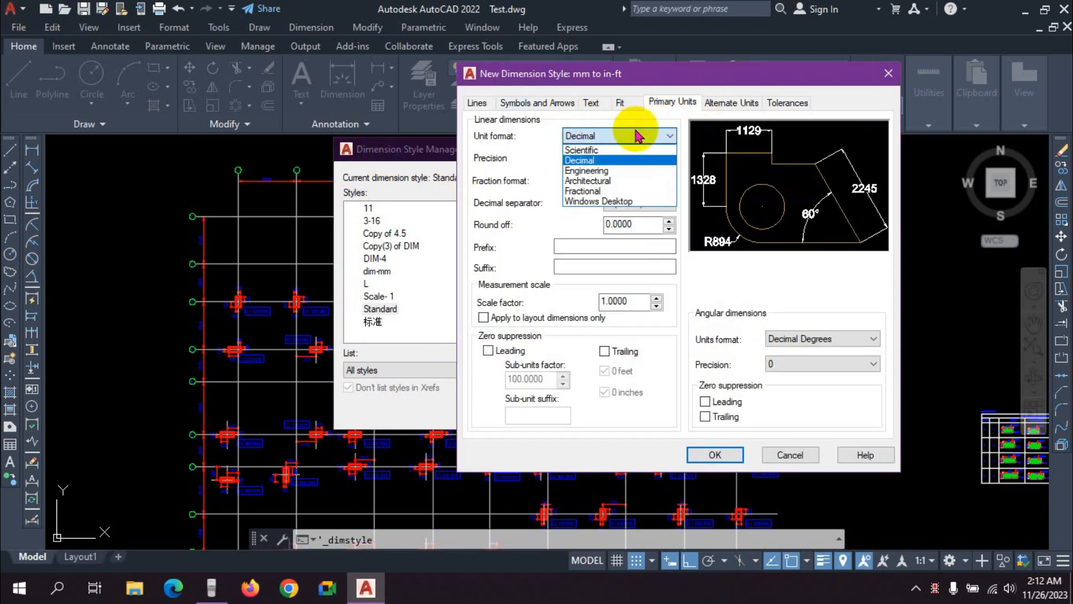
{"action": "left_click", "coordinate": [612, 180]}
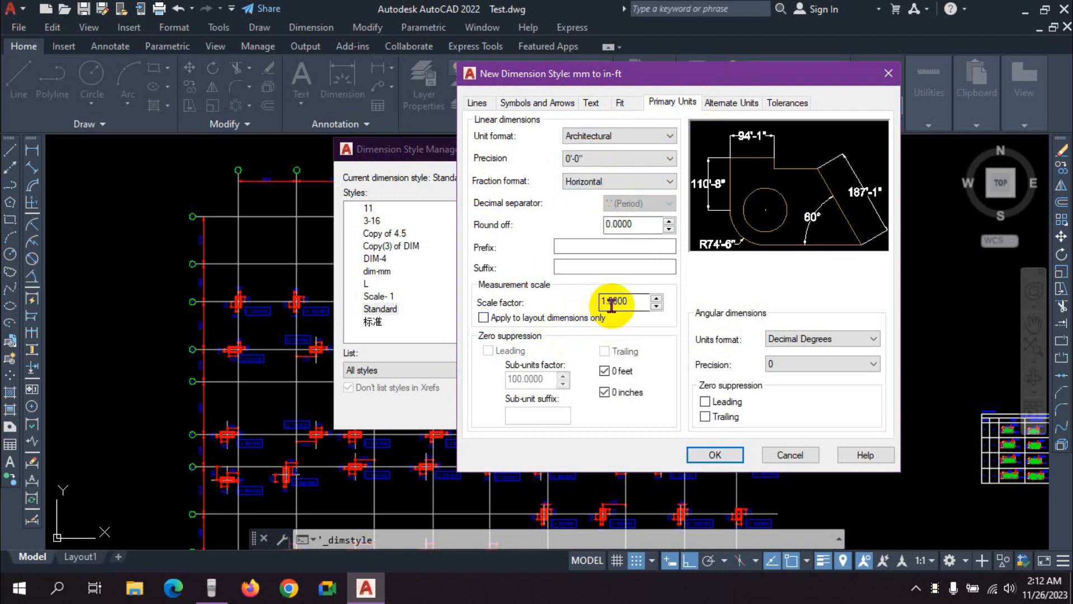
{"action": "left_click_drag", "start_coordinate": [629, 303], "coordinate": [556, 305]}
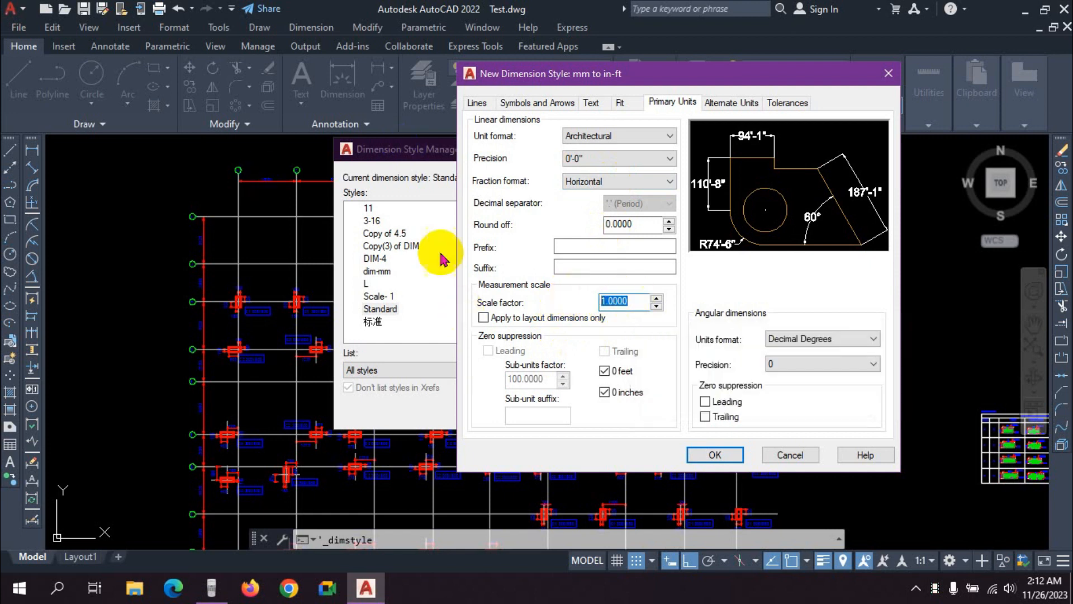
{"action": "right_click", "coordinate": [632, 297]}
{"action": "left_click", "coordinate": [645, 363]}
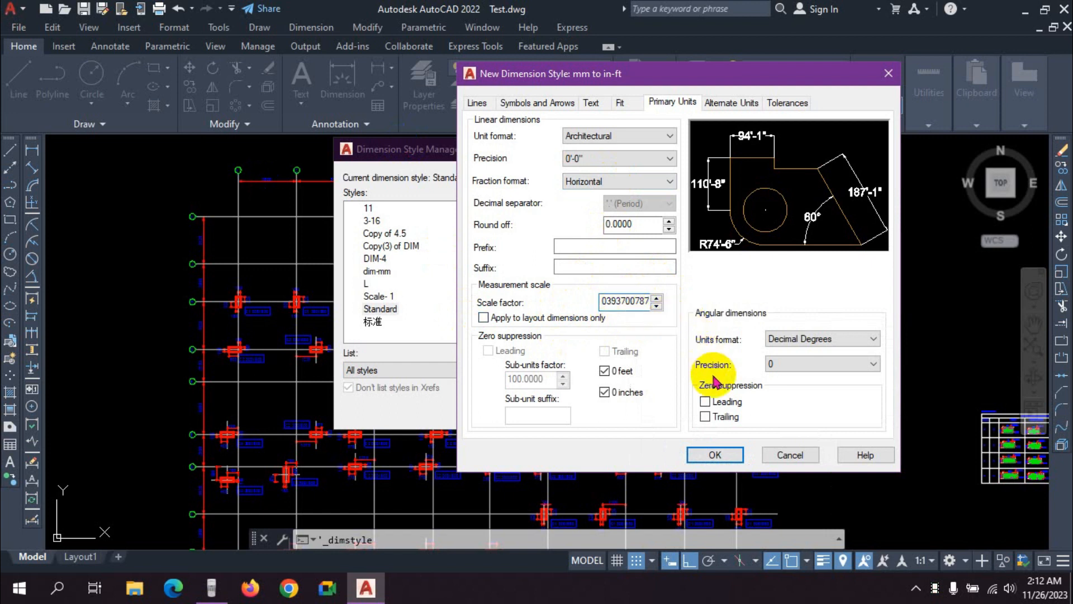
{"action": "left_click", "coordinate": [721, 454]}
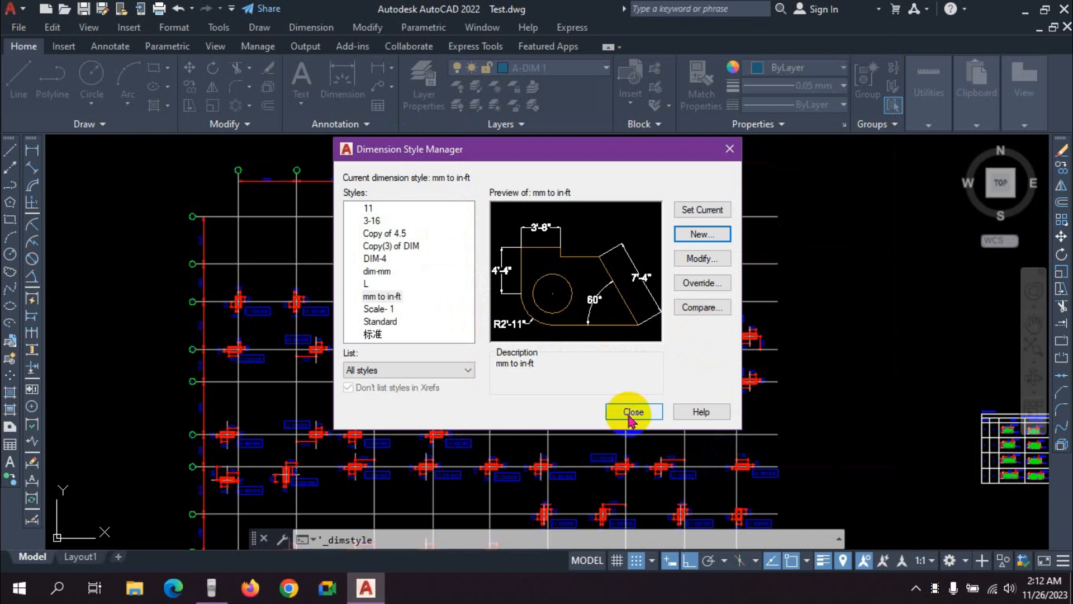
{"action": "left_click", "coordinate": [647, 411]}
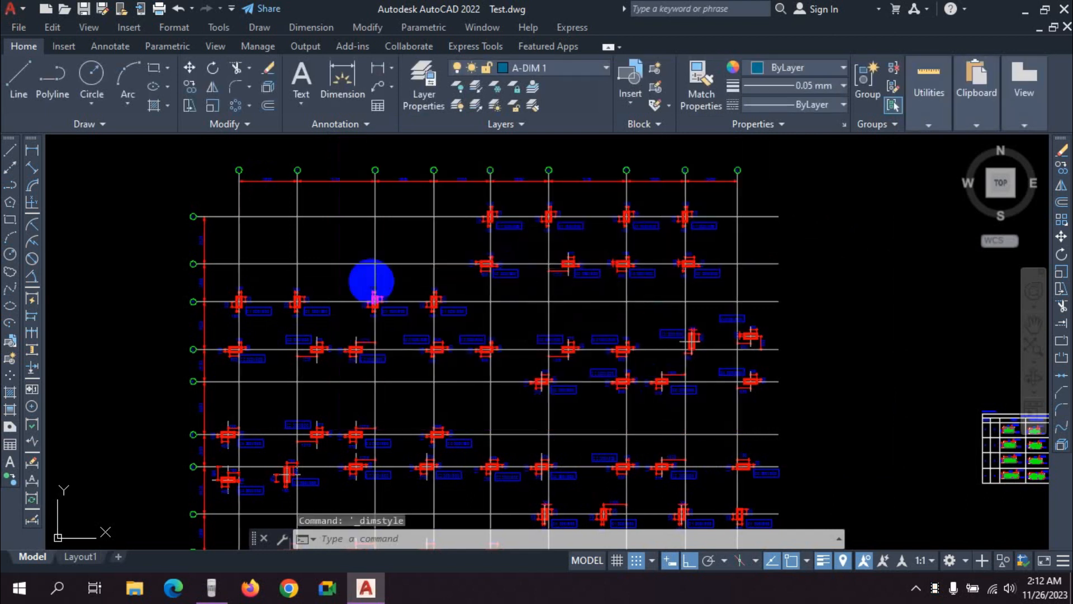
- Select the dimension between grid lines 1 and 2, along with all similar dimensions in the drawing
{"action": "middle_click_drag", "start_coordinate": [352, 228], "coordinate": [457, 278]}
{"action": "scroll", "coordinate": [458, 278], "scroll_direction": "up", "scroll_amount": 6}
{"action": "middle_click_drag", "start_coordinate": [396, 247], "coordinate": [431, 290]}
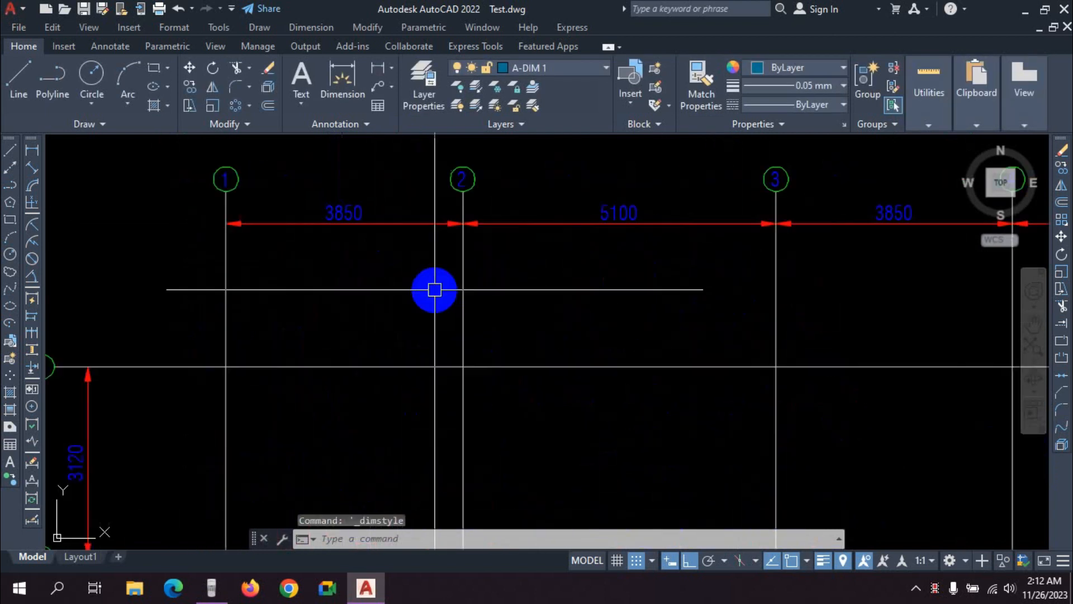
{"action": "left_click", "coordinate": [359, 226]}
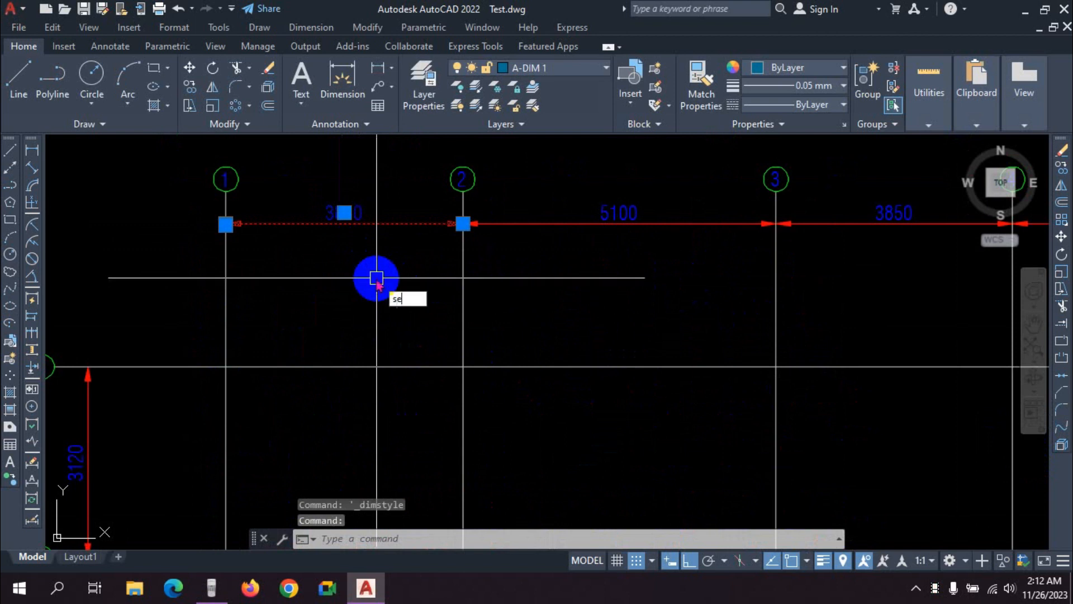
{"action": "key", "text": "Return"}
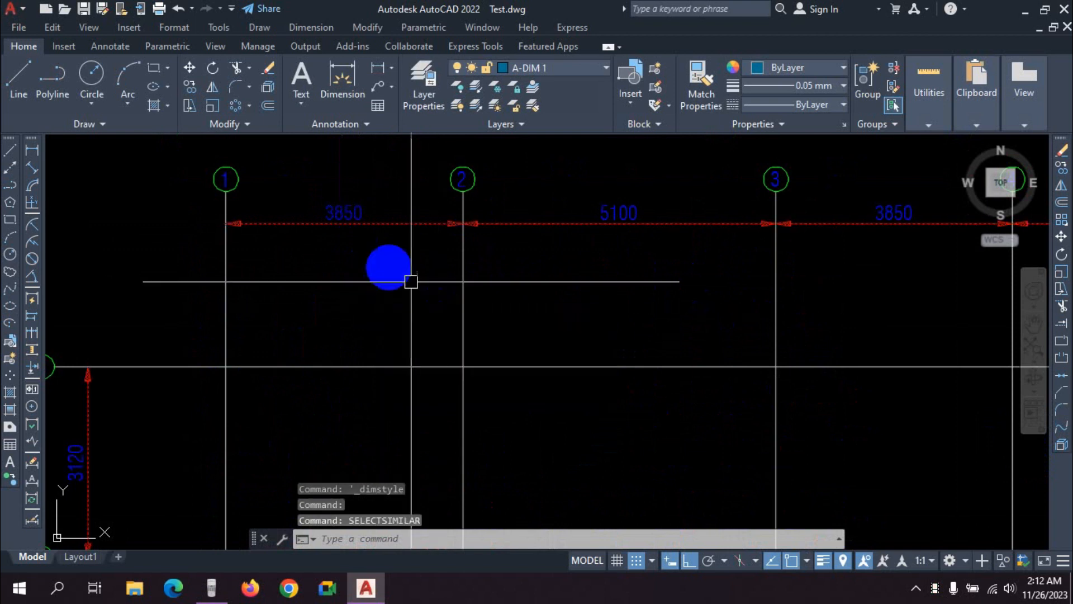
- Apply the "mm to in-ft" dimension style to the selected dimensions and clear the selection
{"action": "scroll", "coordinate": [384, 251], "scroll_direction": "down", "scroll_amount": 3}
{"action": "scroll", "coordinate": [399, 308], "scroll_direction": "up", "scroll_amount": 2}
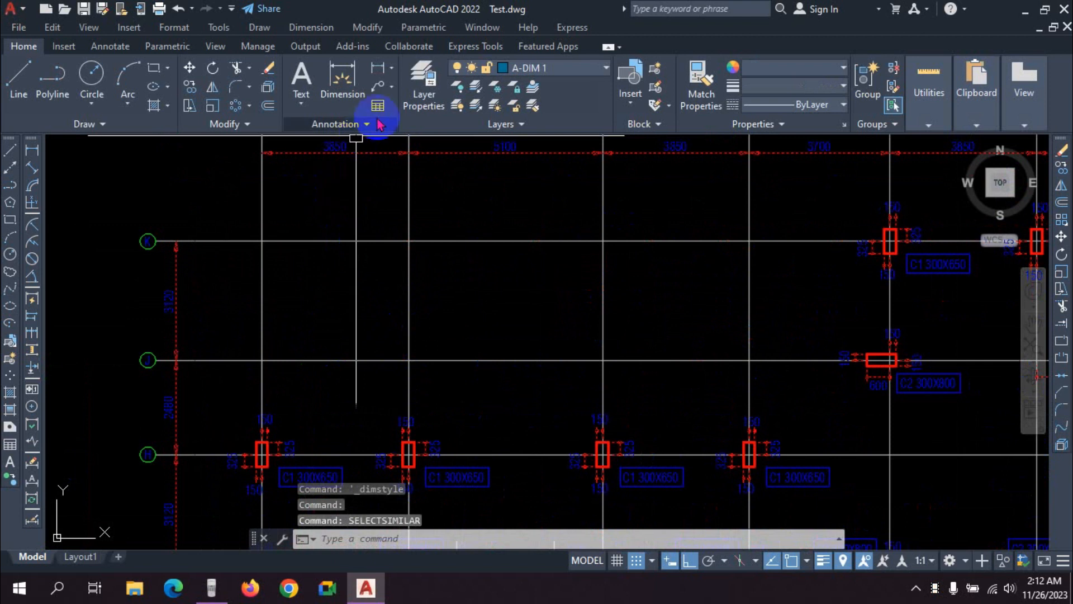
{"action": "left_click", "coordinate": [110, 46]}
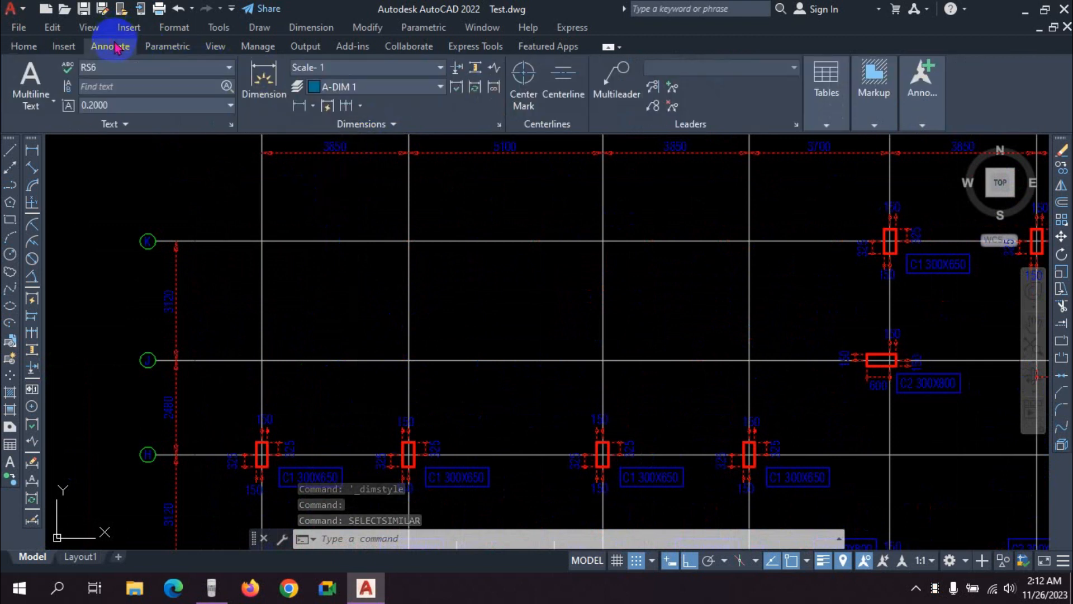
{"action": "left_click", "coordinate": [384, 67]}
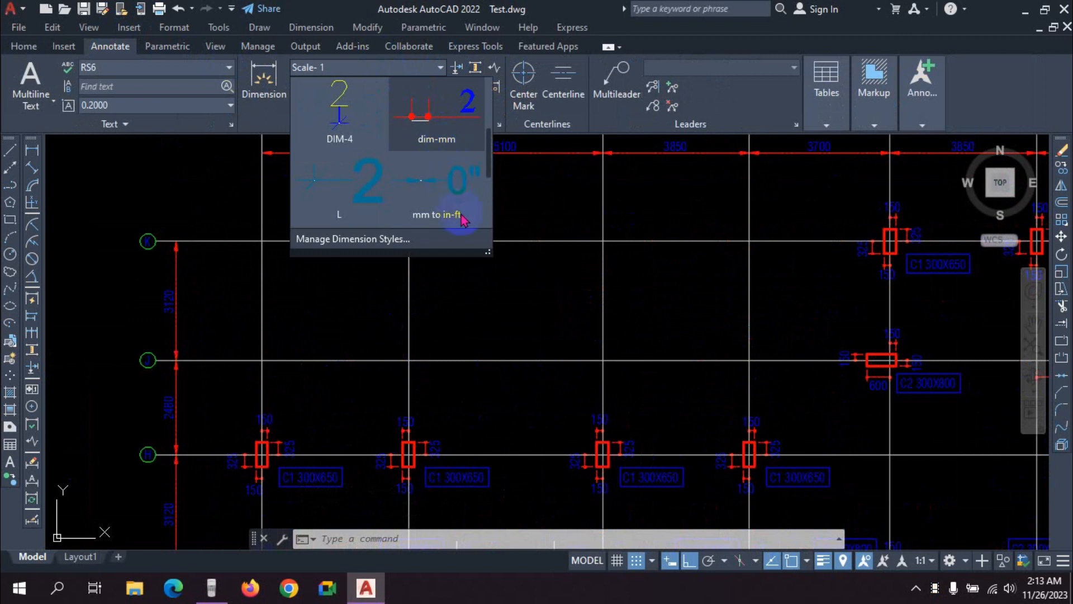
{"action": "left_click", "coordinate": [448, 186]}
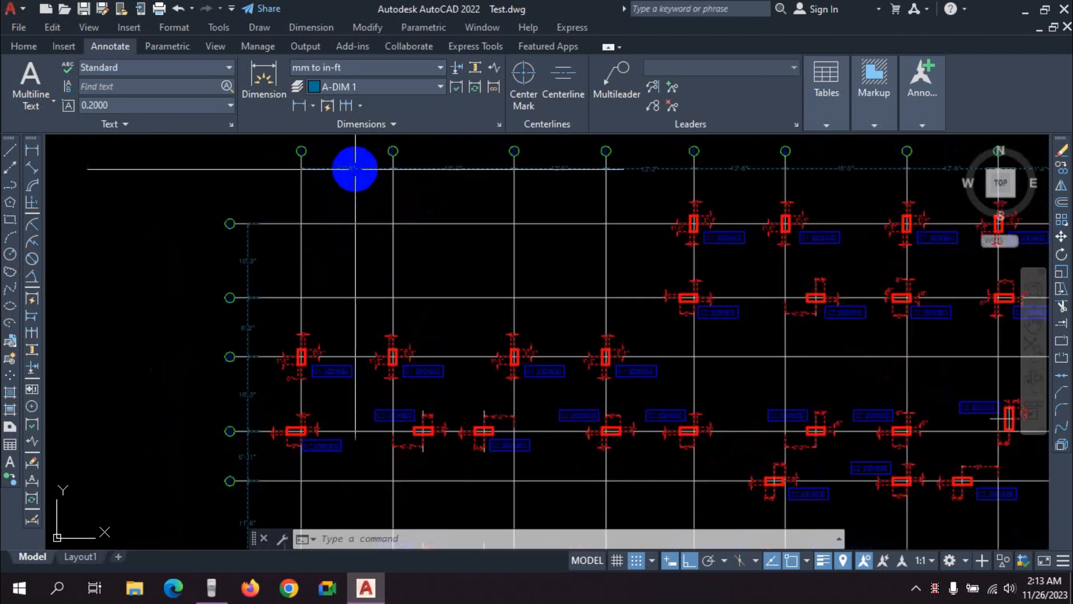
- Examine the restyled grid dimensions between grid lines 1 and 4 of the column plan
{"action": "scroll", "coordinate": [357, 179], "scroll_direction": "up", "scroll_amount": 5}
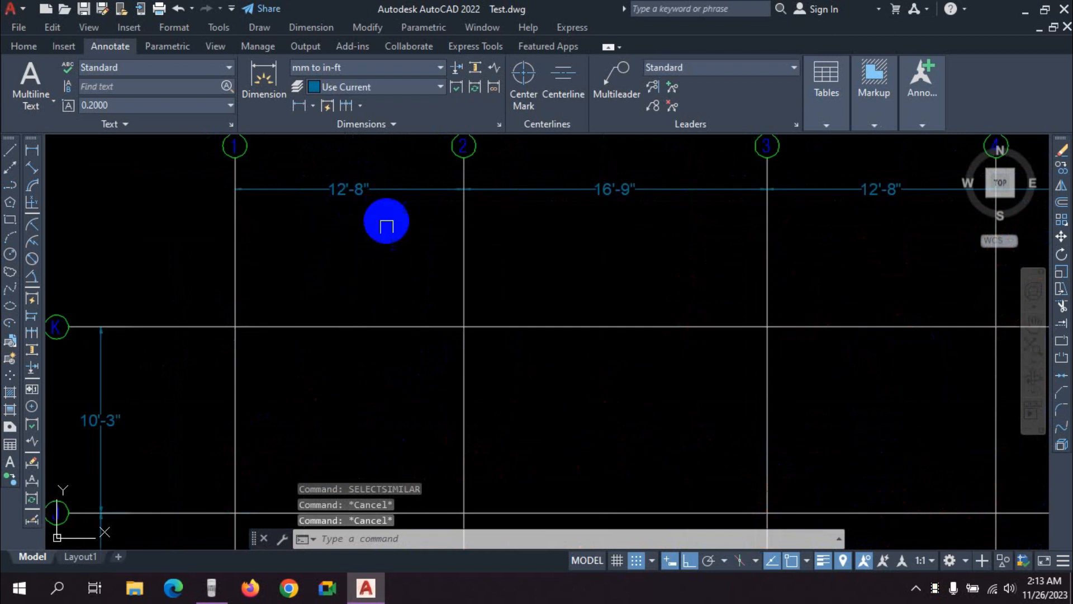
{"action": "middle_click_drag", "start_coordinate": [363, 176], "coordinate": [352, 243]}
{"action": "scroll", "coordinate": [553, 299], "scroll_direction": "down", "scroll_amount": 2}
{"action": "middle_click_drag", "start_coordinate": [447, 300], "coordinate": [333, 285]}
{"action": "scroll", "coordinate": [371, 290], "scroll_direction": "down", "scroll_amount": 3}
{"action": "scroll", "coordinate": [355, 257], "scroll_direction": "up", "scroll_amount": 4}
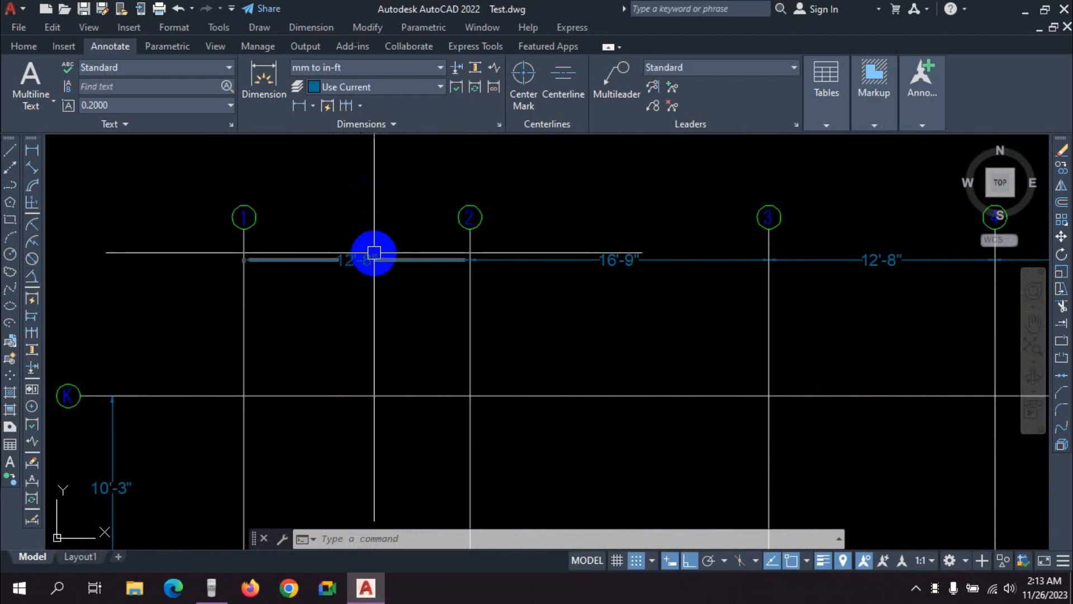
{"action": "scroll", "coordinate": [343, 215], "scroll_direction": "down", "scroll_amount": 6}
{"action": "scroll", "coordinate": [310, 285], "scroll_direction": "up", "scroll_amount": 6}
{"action": "scroll", "coordinate": [370, 255], "scroll_direction": "down", "scroll_amount": 7}
- Examine the pile cap and grid dimensions around grid lines H and J in the pile cap plan
{"action": "middle_click_drag", "start_coordinate": [450, 205], "coordinate": [431, 289]}
{"action": "scroll", "coordinate": [431, 288], "scroll_direction": "down", "scroll_amount": 6}
{"action": "middle_click_drag", "start_coordinate": [440, 208], "coordinate": [445, 469]}
{"action": "scroll", "coordinate": [429, 223], "scroll_direction": "up", "scroll_amount": 7}
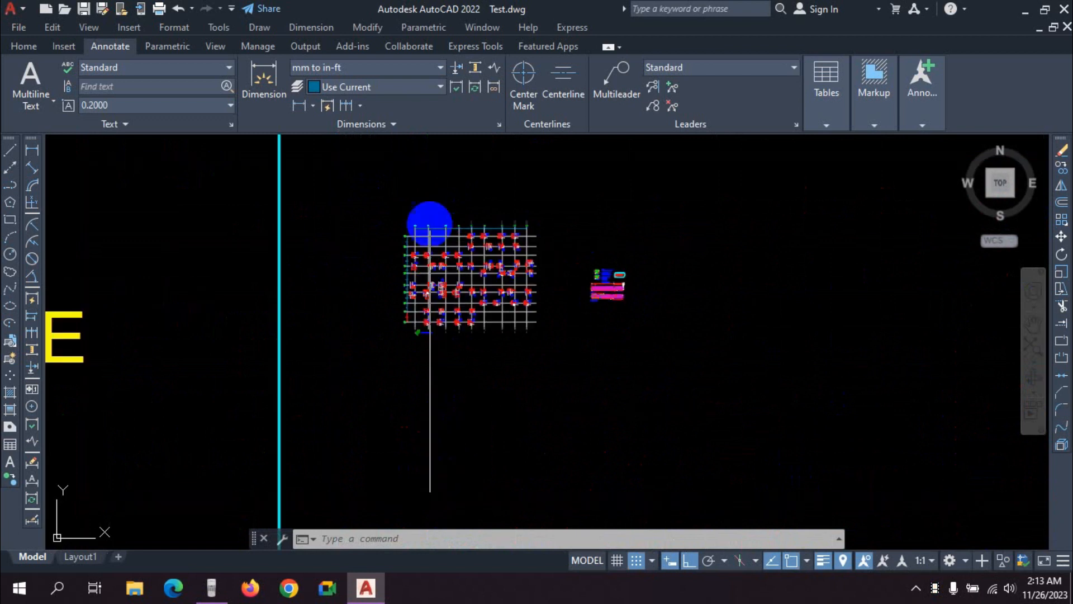
{"action": "scroll", "coordinate": [518, 340], "scroll_direction": "down", "scroll_amount": 3}
{"action": "scroll", "coordinate": [516, 270], "scroll_direction": "down", "scroll_amount": 3}
{"action": "middle_click_drag", "start_coordinate": [516, 231], "coordinate": [498, 425]}
{"action": "middle_click_drag", "start_coordinate": [486, 162], "coordinate": [481, 365]}
{"action": "scroll", "coordinate": [480, 292], "scroll_direction": "up", "scroll_amount": 5}
{"action": "middle_click_drag", "start_coordinate": [463, 157], "coordinate": [499, 460]}
{"action": "middle_click_drag", "start_coordinate": [473, 228], "coordinate": [484, 299]}
{"action": "scroll", "coordinate": [404, 508], "scroll_direction": "up", "scroll_amount": 5}
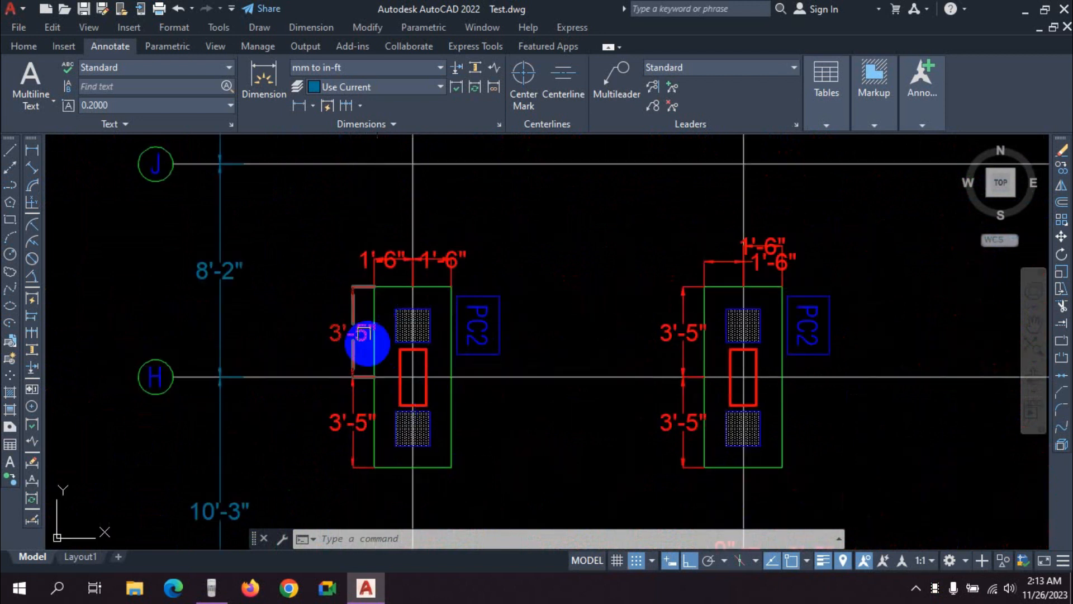
- Examine the pile spacing dimensions around the PC2 columns in the pile plan
{"action": "scroll", "coordinate": [371, 358], "scroll_direction": "down", "scroll_amount": 4}
{"action": "middle_click_drag", "start_coordinate": [376, 190], "coordinate": [369, 259]}
{"action": "scroll", "coordinate": [369, 259], "scroll_direction": "down", "scroll_amount": 5}
{"action": "middle_click_drag", "start_coordinate": [445, 455], "coordinate": [440, 257]}
{"action": "middle_click_drag", "start_coordinate": [512, 415], "coordinate": [489, 257]}
{"action": "scroll", "coordinate": [489, 258], "scroll_direction": "down", "scroll_amount": 5}
{"action": "middle_click_drag", "start_coordinate": [493, 398], "coordinate": [496, 180]}
{"action": "middle_click_drag", "start_coordinate": [532, 374], "coordinate": [513, 176]}
{"action": "scroll", "coordinate": [460, 328], "scroll_direction": "up", "scroll_amount": 4}
{"action": "middle_click_drag", "start_coordinate": [436, 421], "coordinate": [470, 177]}
{"action": "scroll", "coordinate": [327, 299], "scroll_direction": "up", "scroll_amount": 2}
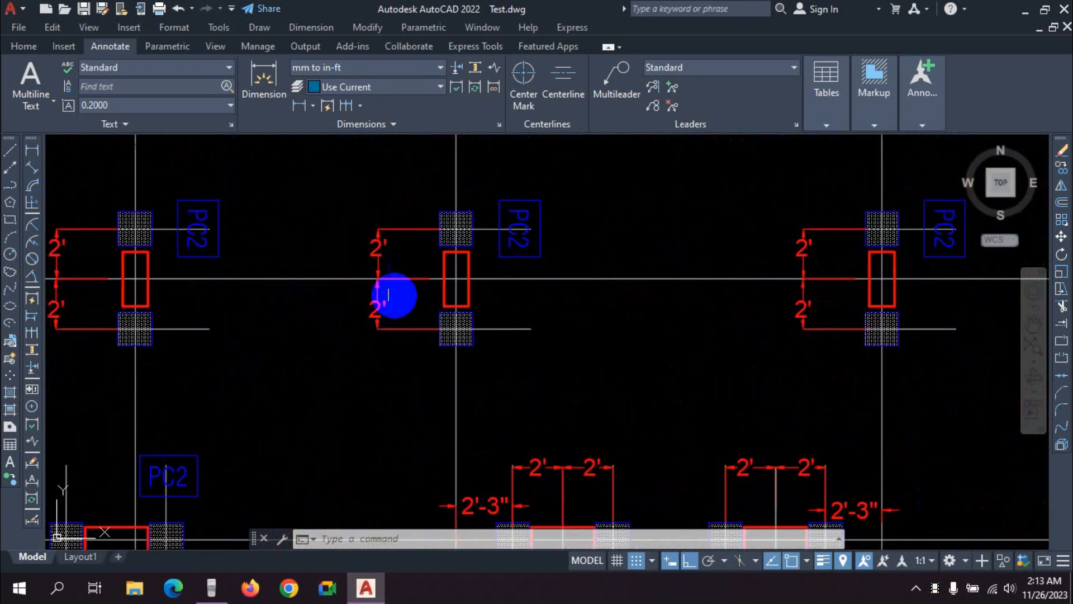
- Return to the column plan and examine its upper grid and column dimensions
{"action": "scroll", "coordinate": [419, 220], "scroll_direction": "down", "scroll_amount": 3}
{"action": "scroll", "coordinate": [498, 371], "scroll_direction": "down", "scroll_amount": 4}
{"action": "mouse_move", "coordinate": [498, 371]}
{"action": "middle_mouse_down"}
{"action": "mouse_move", "coordinate": [510, 225]}
{"action": "mouse_move", "coordinate": [498, 348]}
{"action": "middle_mouse_up"}
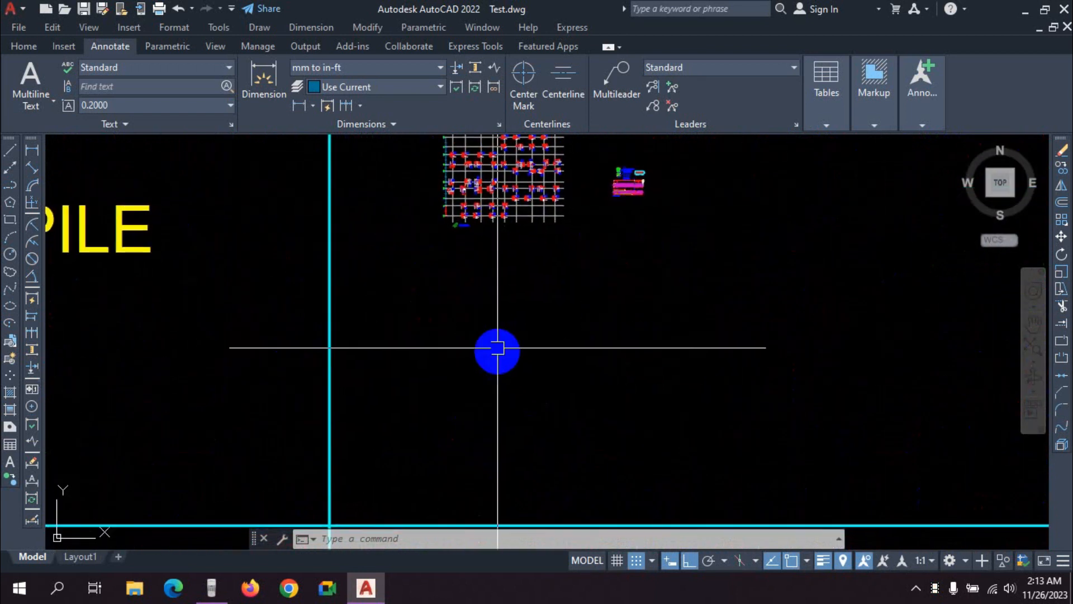
{"action": "middle_click_drag", "start_coordinate": [597, 171], "coordinate": [564, 266]}
{"action": "scroll", "coordinate": [564, 266], "scroll_direction": "up", "scroll_amount": 4}
{"action": "scroll", "coordinate": [564, 266], "scroll_direction": "down", "scroll_amount": 3}
{"action": "mouse_move", "coordinate": [386, 280]}
{"action": "middle_mouse_down"}
{"action": "mouse_move", "coordinate": [492, 287]}
{"action": "mouse_move", "coordinate": [470, 192]}
{"action": "middle_mouse_up"}
{"action": "scroll", "coordinate": [483, 290], "scroll_direction": "down", "scroll_amount": 4}
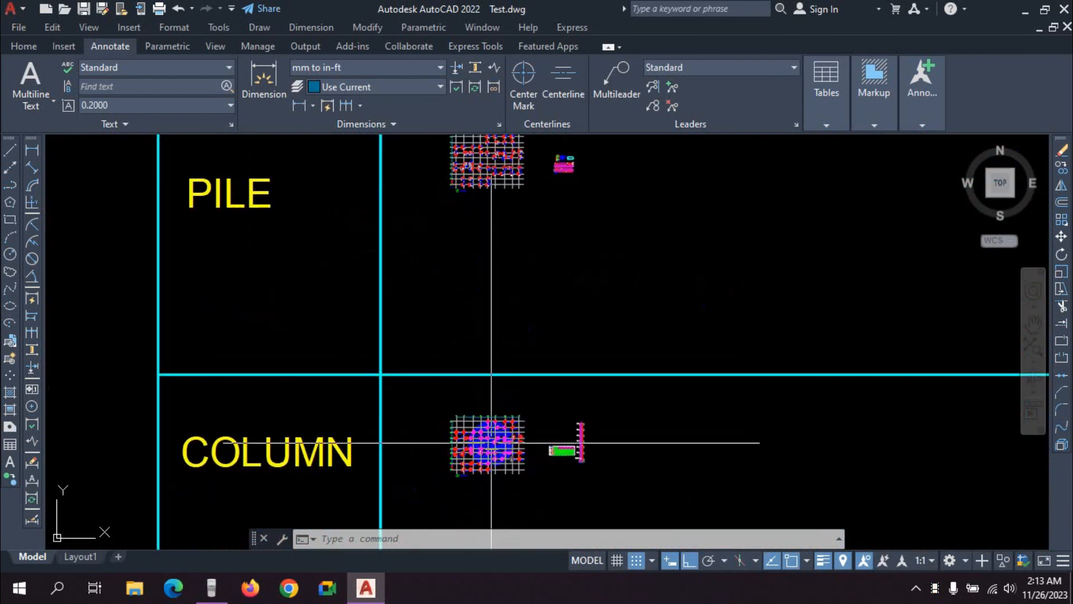
{"action": "scroll", "coordinate": [487, 444], "scroll_direction": "up", "scroll_amount": 5}
{"action": "scroll", "coordinate": [474, 310], "scroll_direction": "up", "scroll_amount": 3}
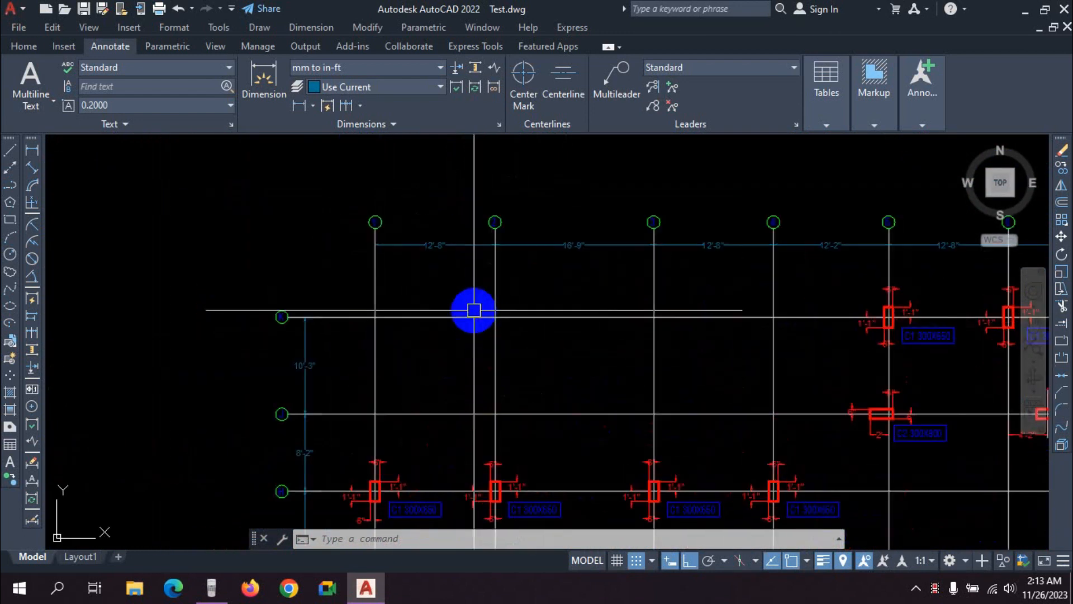
{"action": "middle_click_drag", "start_coordinate": [474, 227], "coordinate": [472, 319]}
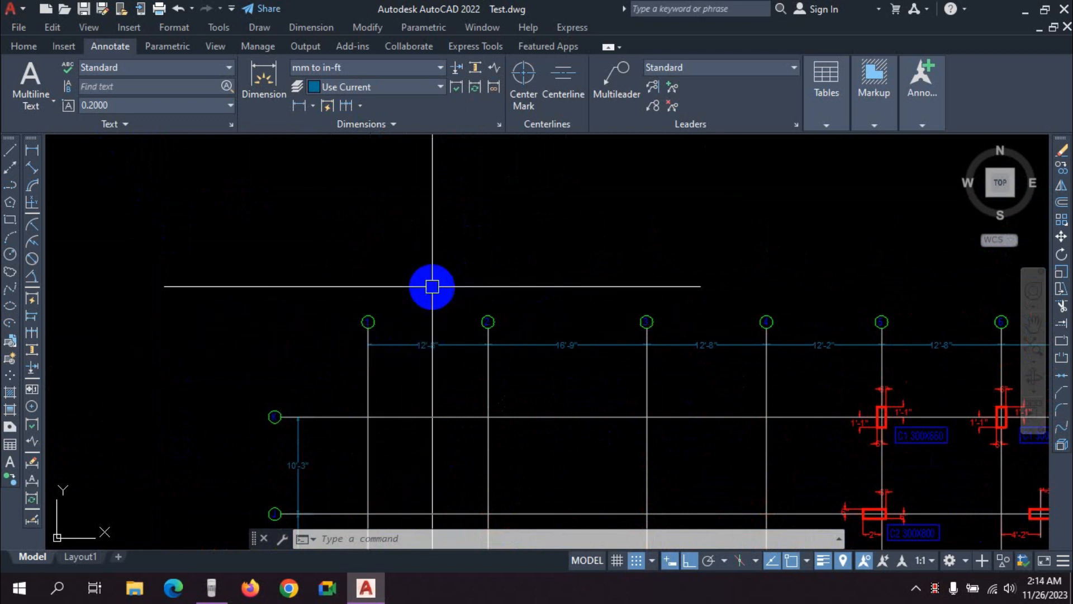
{"action": "left_click", "coordinate": [24, 47]}
{"action": "scroll", "coordinate": [470, 308], "scroll_direction": "down", "scroll_amount": 2}
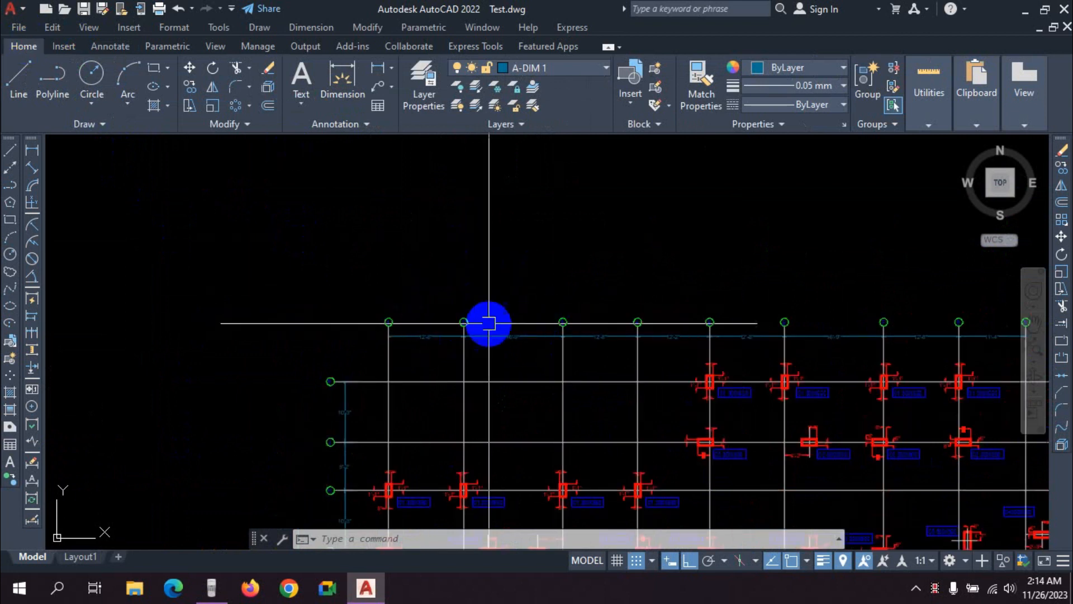
{"action": "scroll", "coordinate": [447, 330], "scroll_direction": "up", "scroll_amount": 2}
{"action": "middle_click_drag", "start_coordinate": [660, 331], "coordinate": [588, 256]}
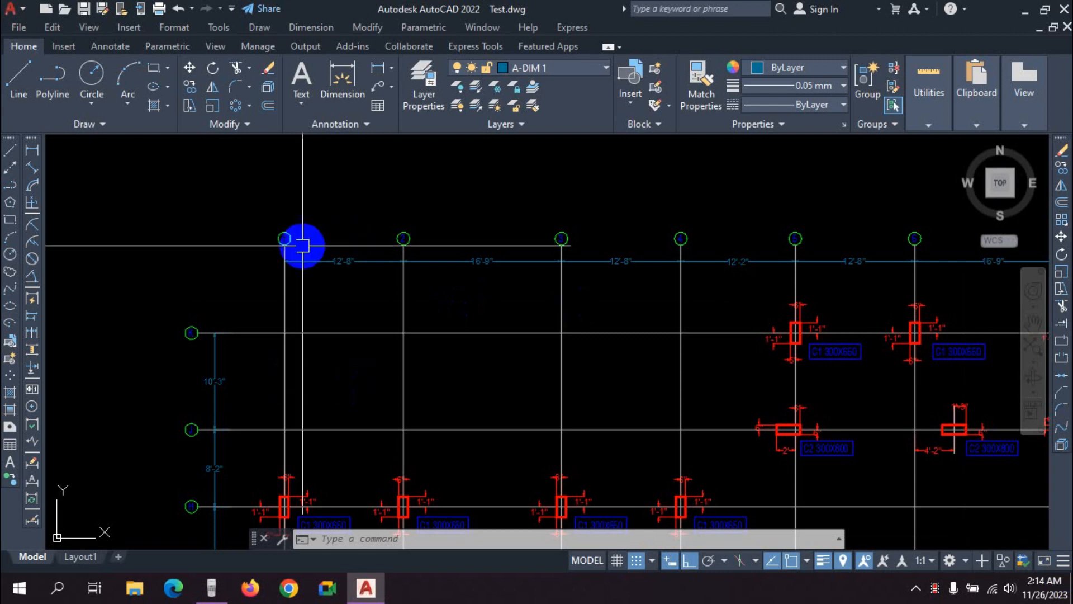
{"action": "left_click", "coordinate": [110, 46]}
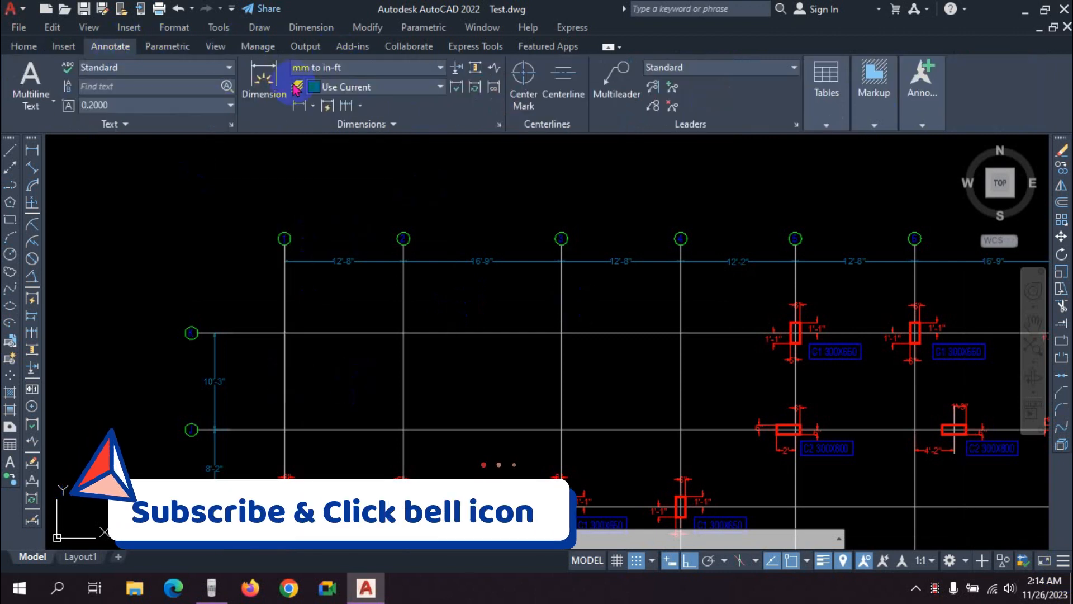
{"action": "left_click", "coordinate": [382, 68]}
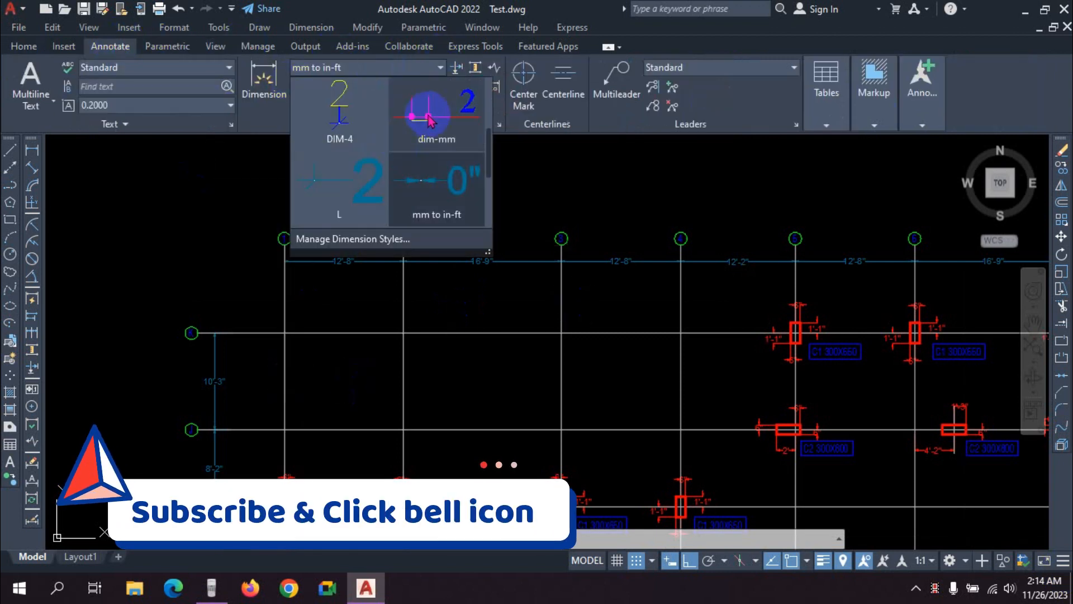
{"action": "scroll", "coordinate": [431, 125], "scroll_direction": "down", "scroll_amount": 3}
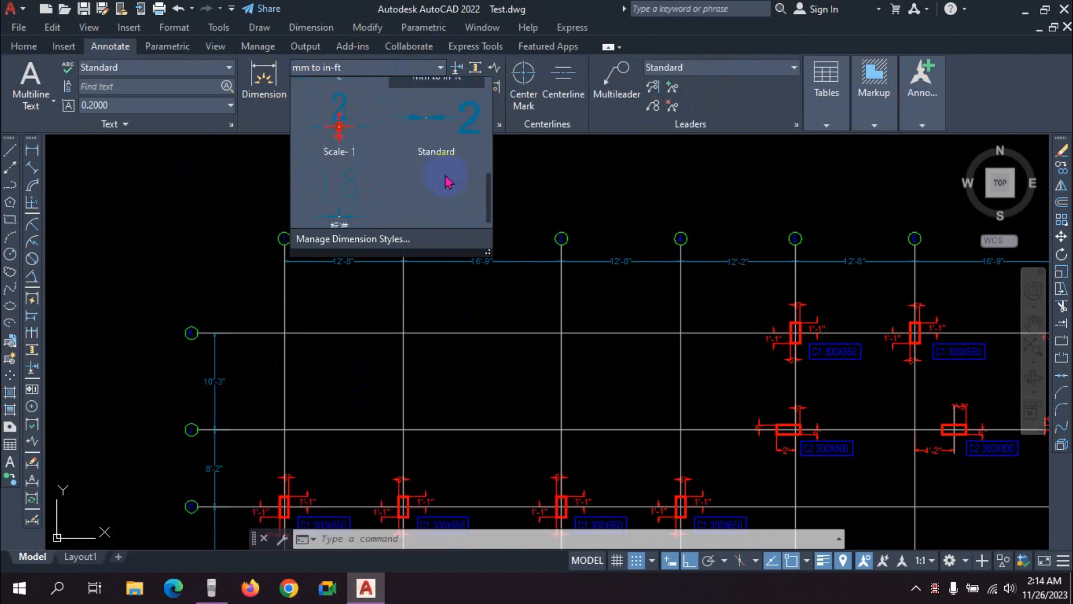
{"action": "scroll", "coordinate": [526, 216], "scroll_direction": "down", "scroll_amount": 4}
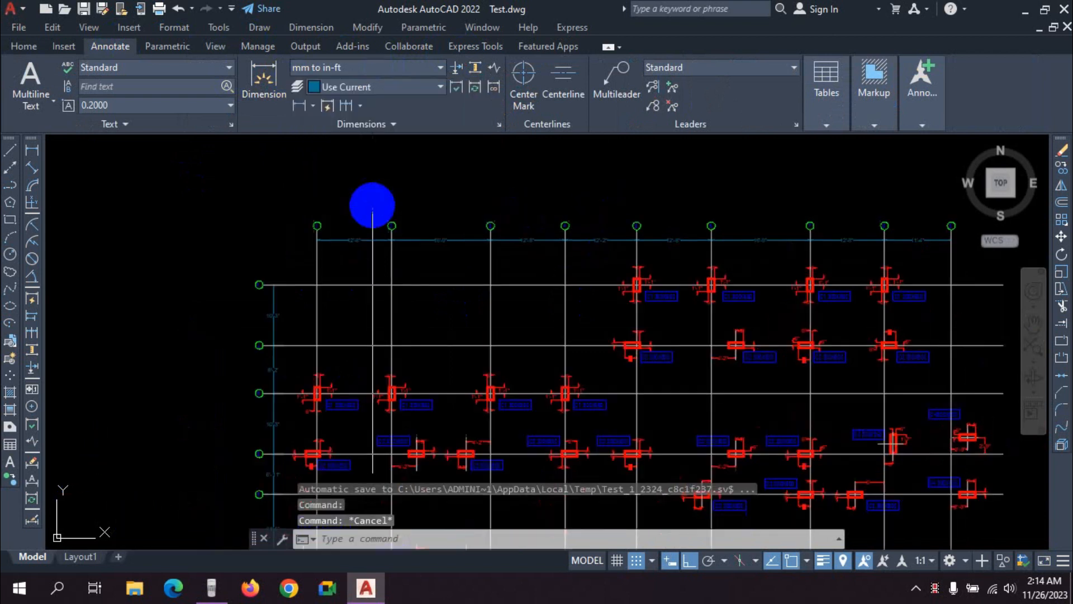
- Examine the feet-and-inch dimensions around the C1 and C2 columns throughout the column plan
{"action": "left_click", "coordinate": [28, 48]}
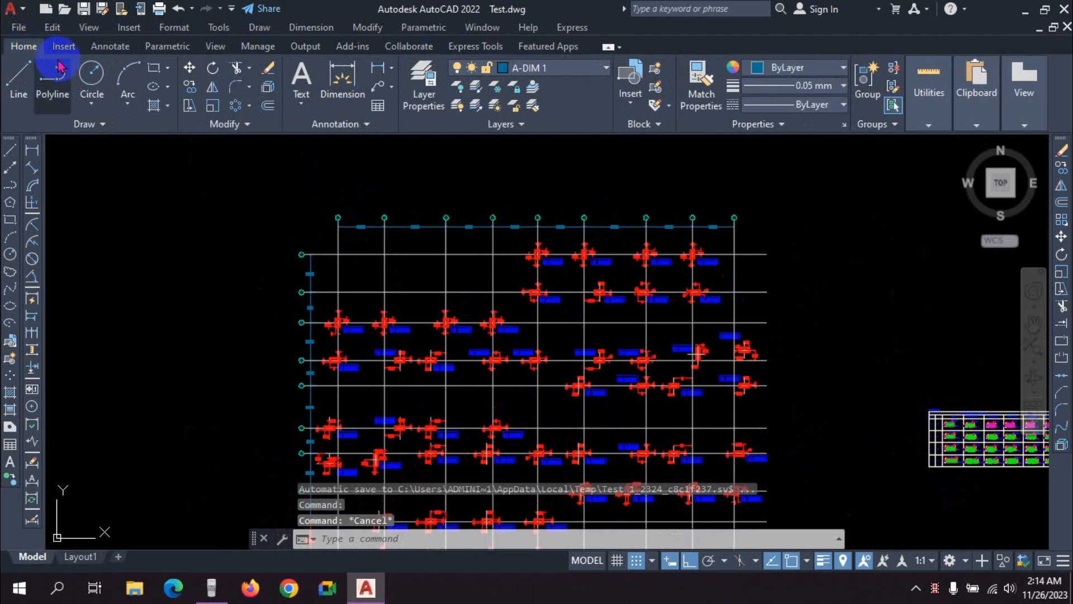
{"action": "scroll", "coordinate": [461, 244], "scroll_direction": "up", "scroll_amount": 4}
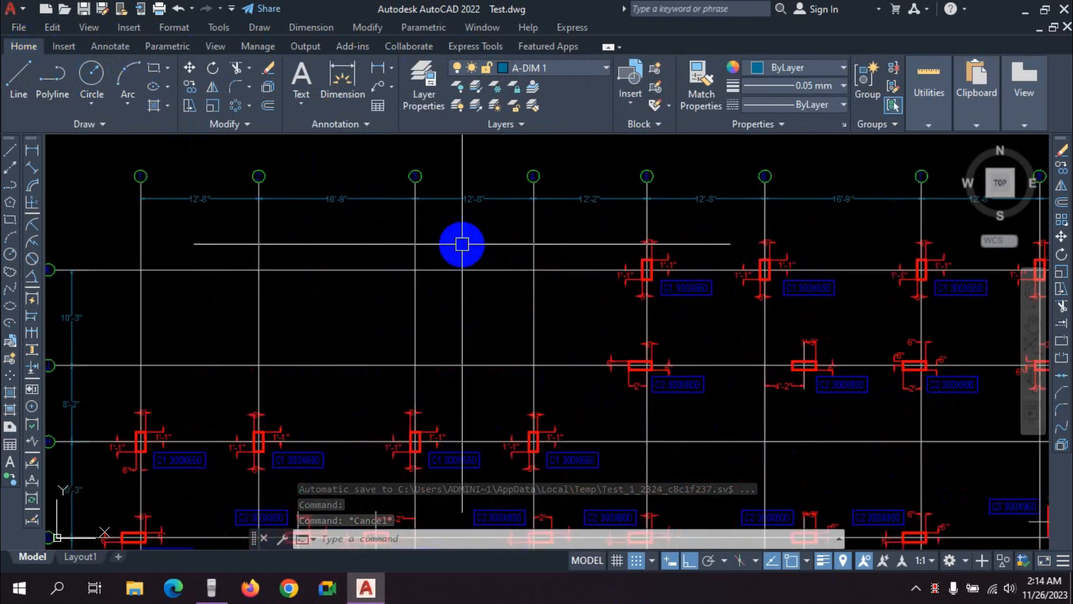
{"action": "middle_click_drag", "start_coordinate": [512, 312], "coordinate": [501, 264]}
{"action": "middle_click_drag", "start_coordinate": [289, 301], "coordinate": [317, 314]}
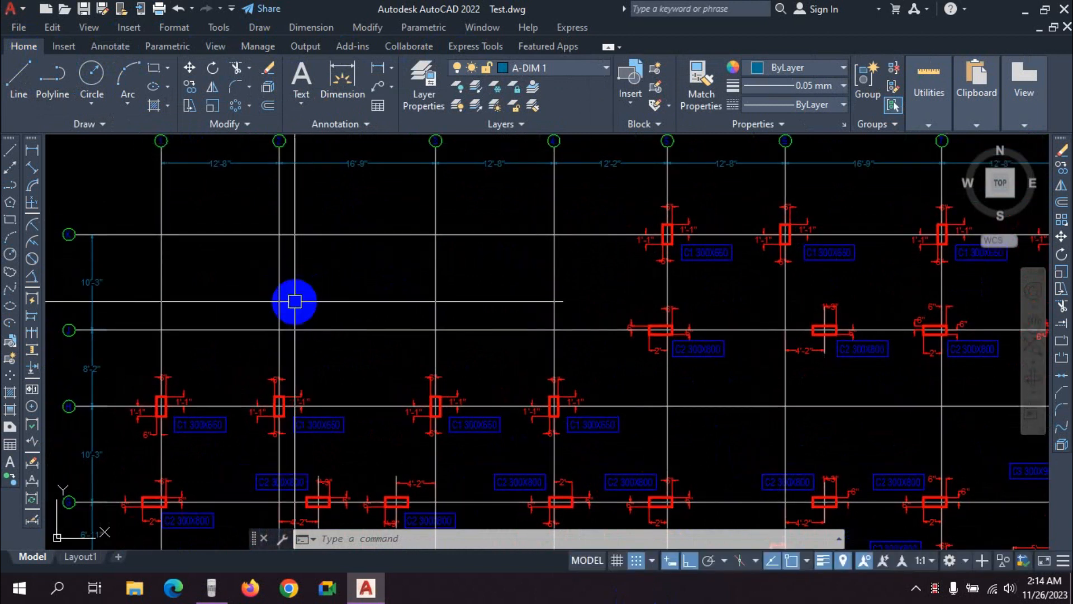
{"action": "middle_click_drag", "start_coordinate": [298, 280], "coordinate": [329, 291]}
{"action": "scroll", "coordinate": [342, 268], "scroll_direction": "down", "scroll_amount": 5}
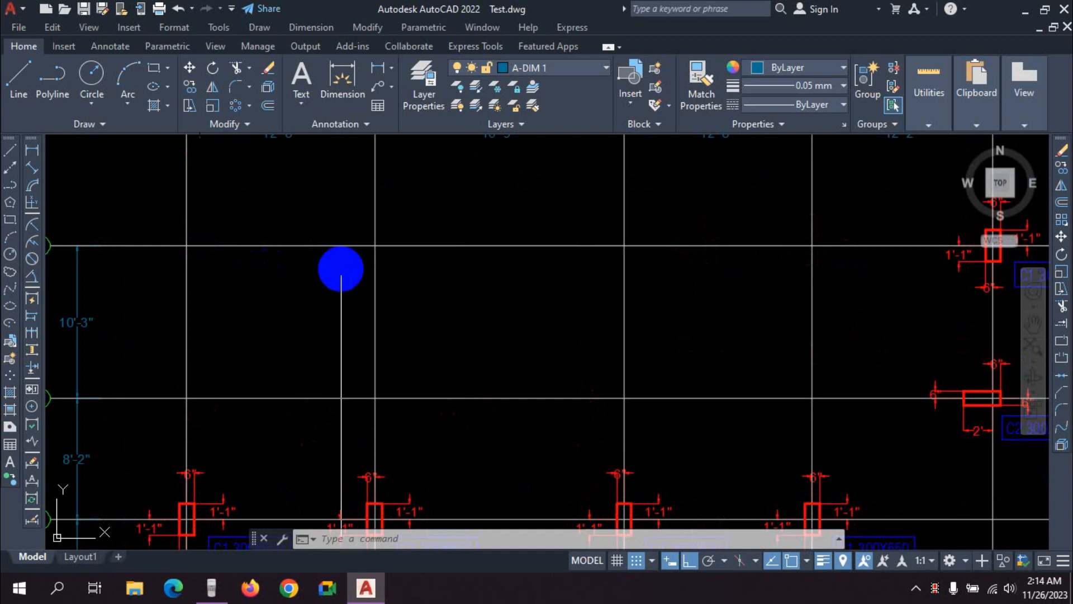
{"action": "middle_click_drag", "start_coordinate": [462, 408], "coordinate": [371, 304]}
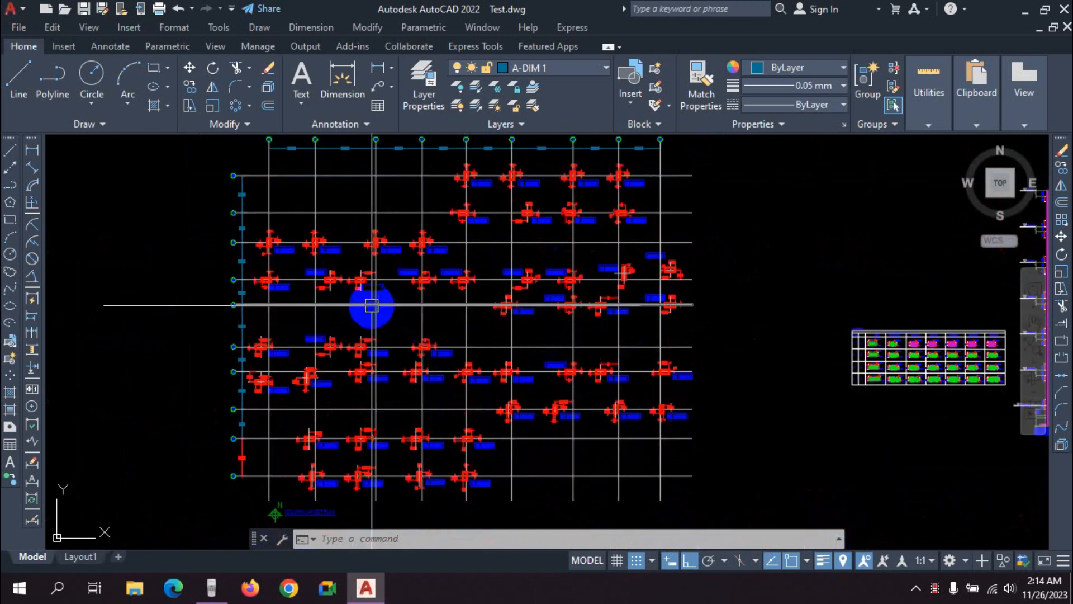
{"action": "scroll", "coordinate": [371, 305], "scroll_direction": "up", "scroll_amount": 5}
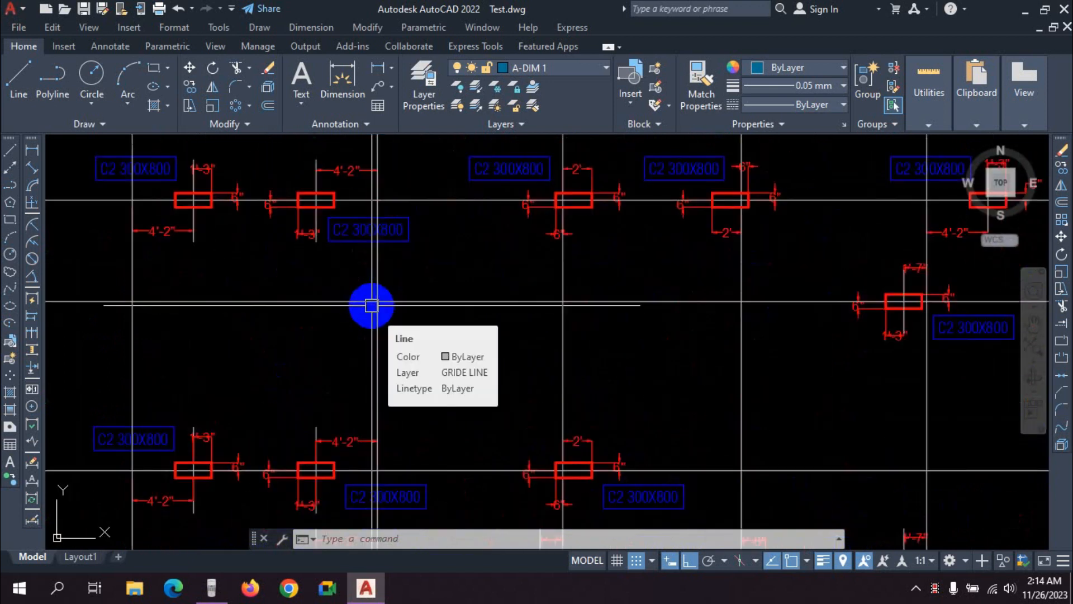